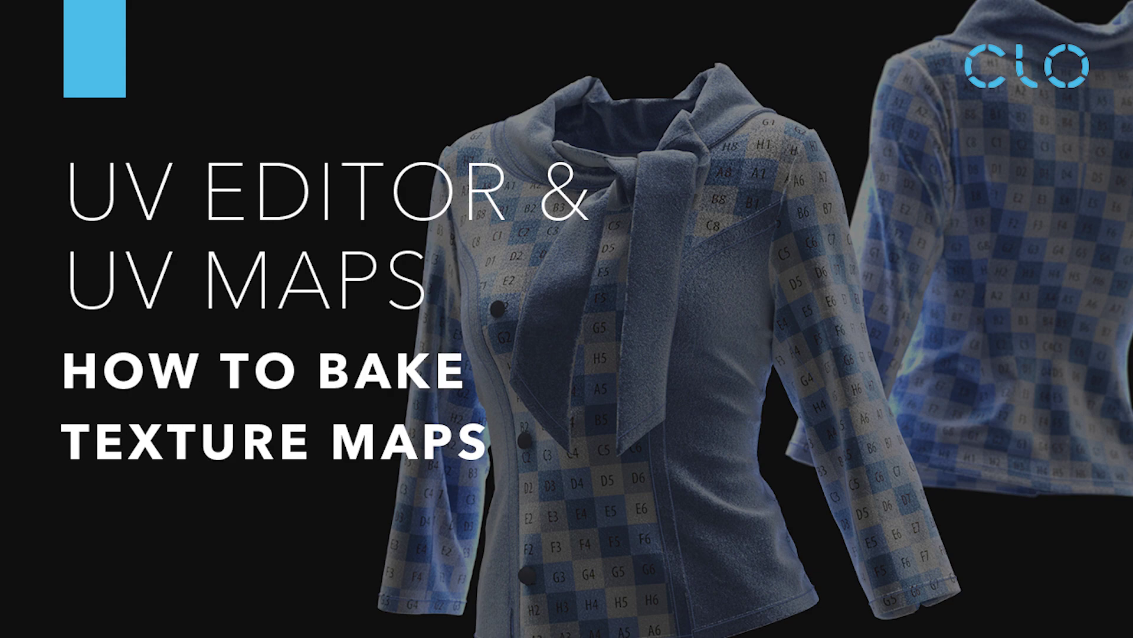
Open the SIMULATION workspace mode dropdown to list the available modes.
click(1019, 23)
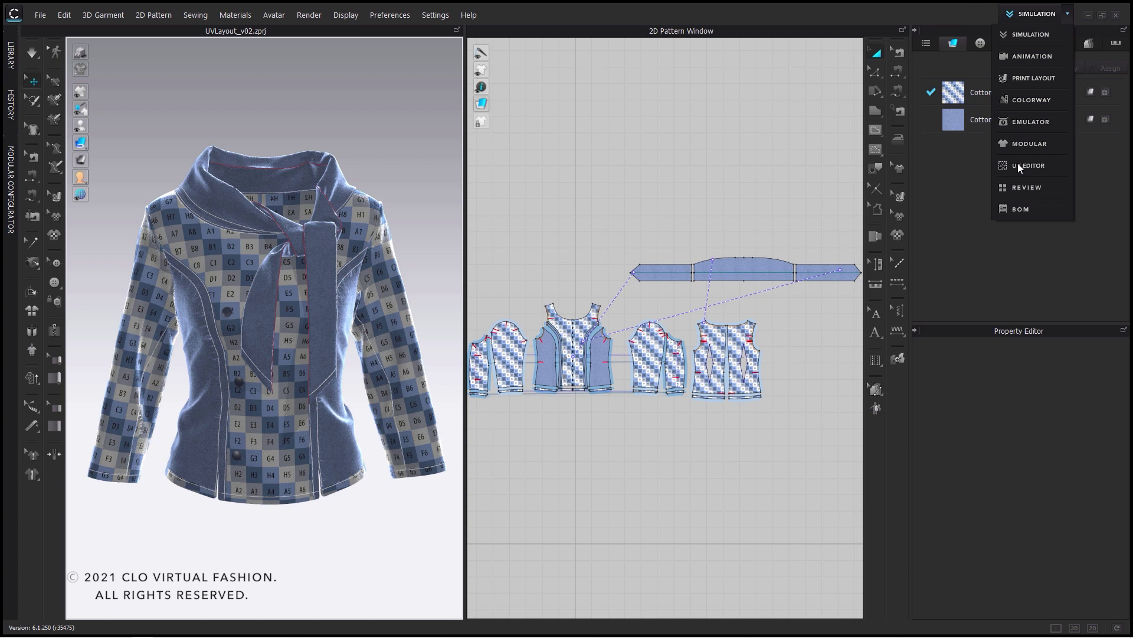
Switch to the UV Editor workspace and adjust the 3D and UV views of the jacket.
click(1018, 164)
right_drag(363, 285, 278, 285)
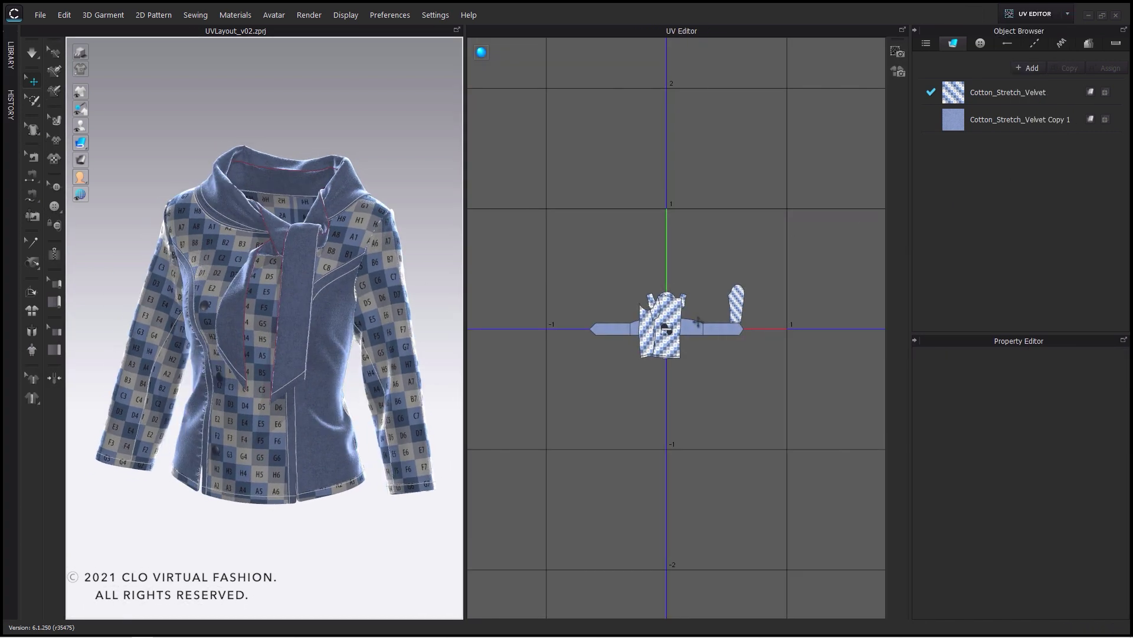
scroll(697, 322, down, 5)
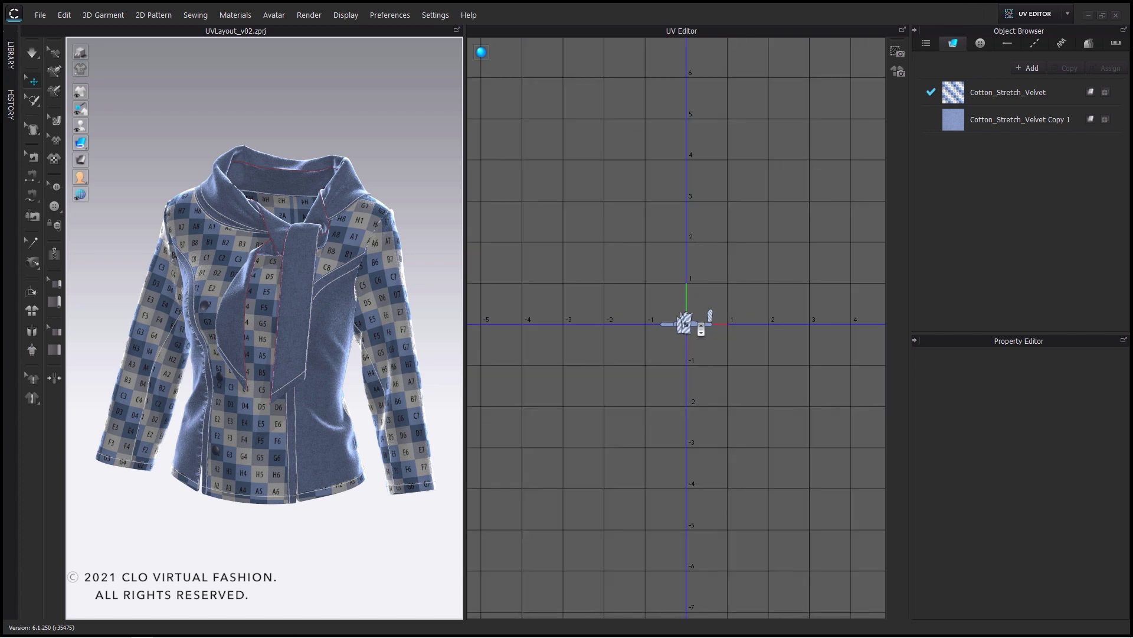
scroll(686, 323, up, 5)
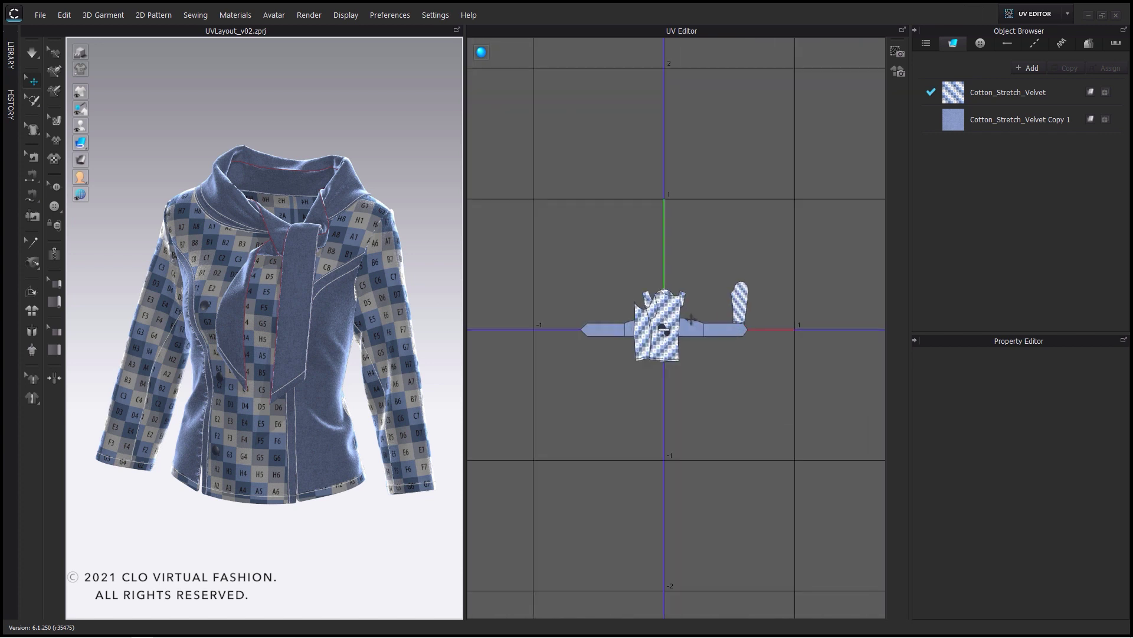
scroll(684, 327, up, 2)
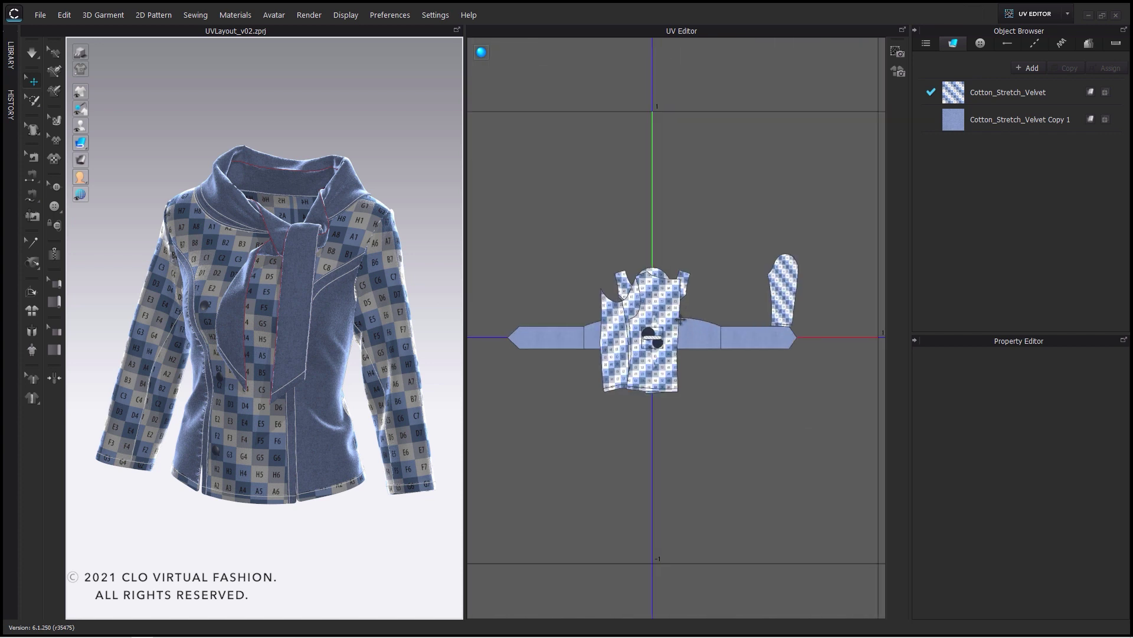
Inspect the Cotton_Stretch_Velvet and Cotton_Stretch_Velvet Copy 1 fabric properties in the Property Editor.
click(961, 96)
click(950, 124)
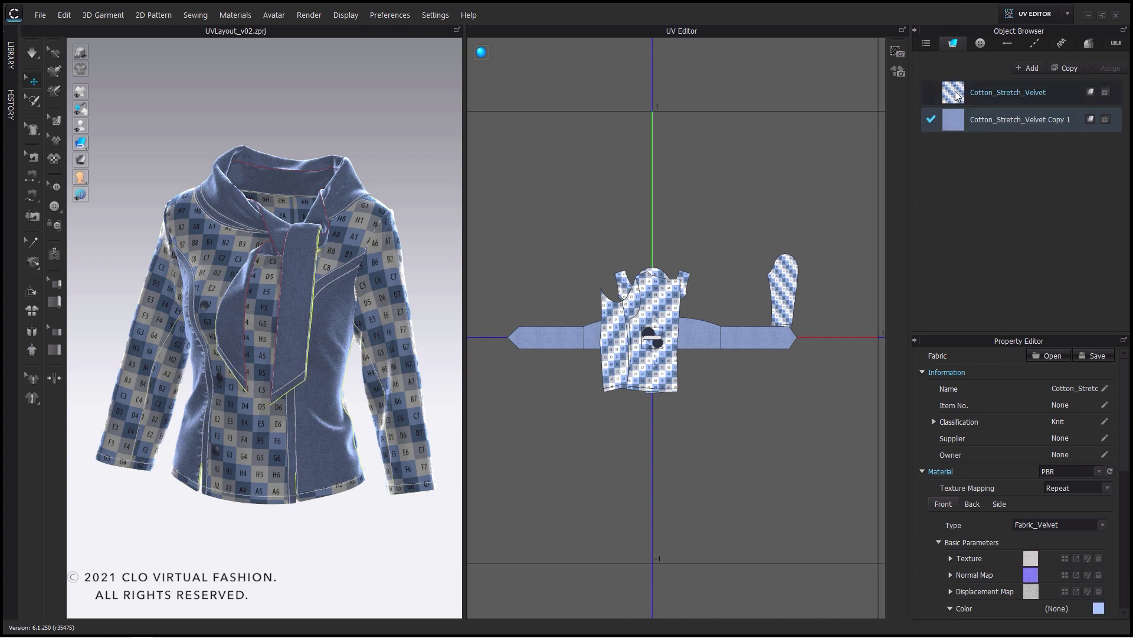
click(956, 98)
click(957, 127)
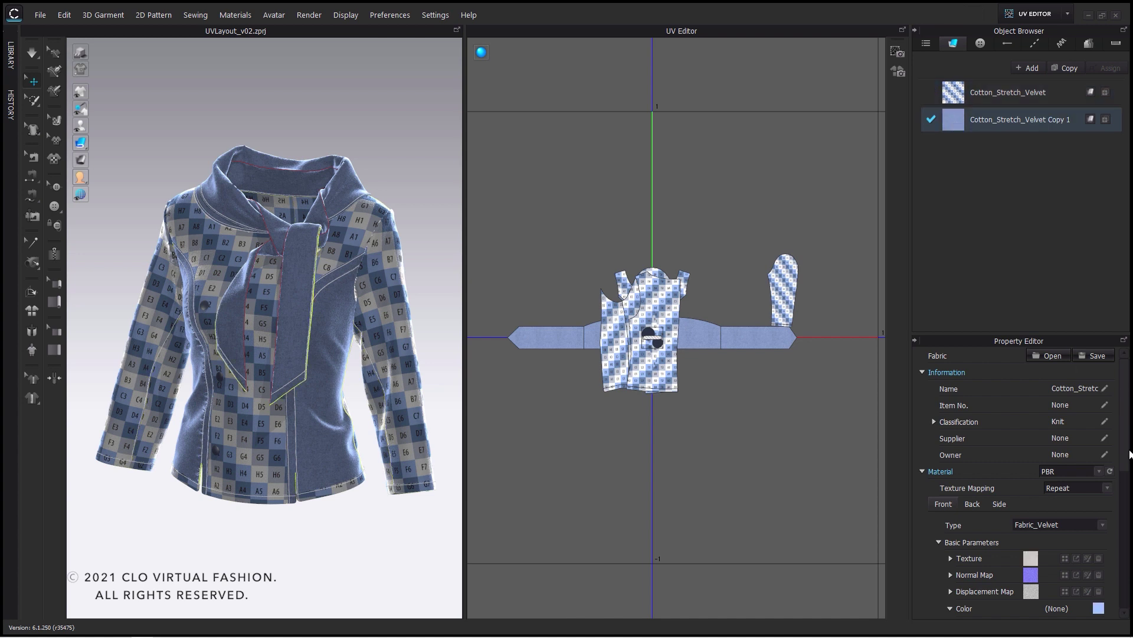
scroll(1127, 444, down, 5)
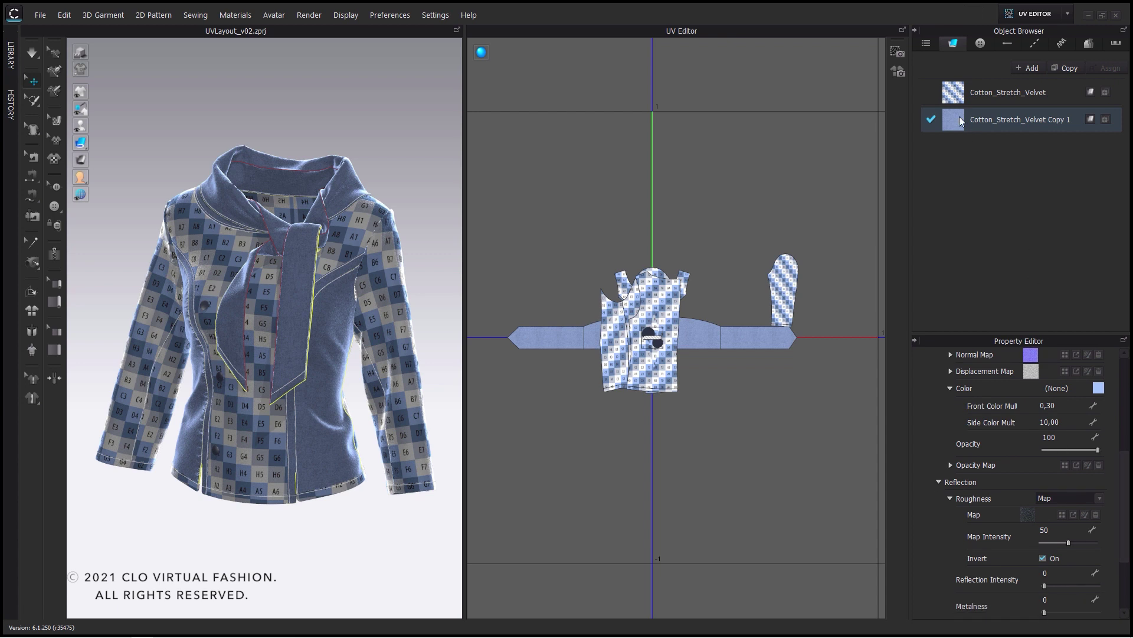
click(954, 93)
scroll(1125, 479, up, 3)
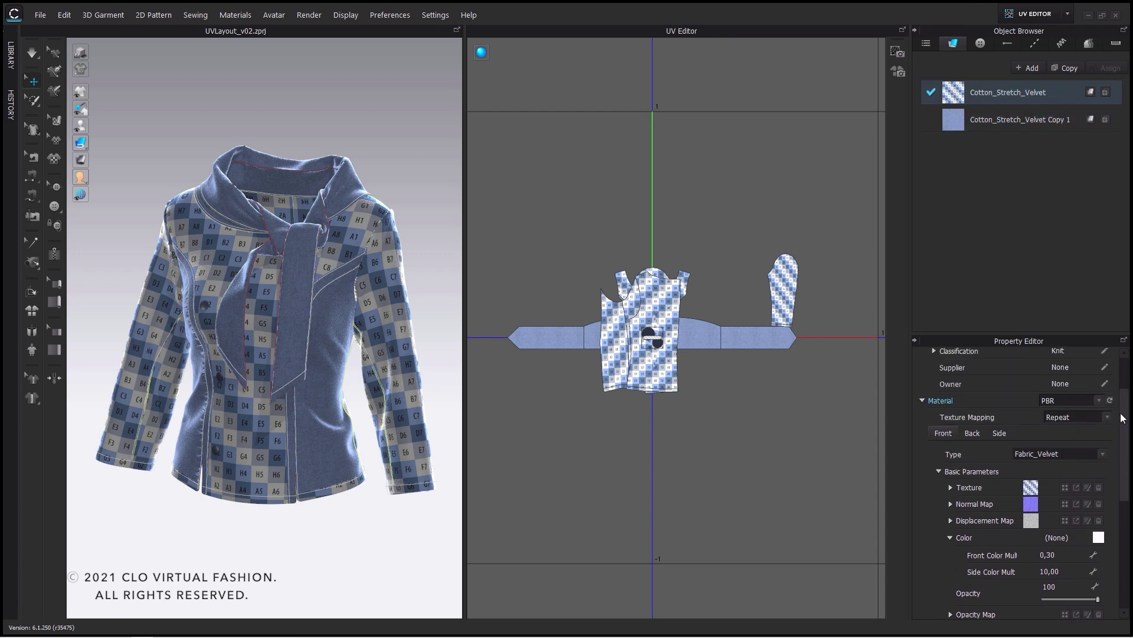
scroll(1125, 480, down, 3)
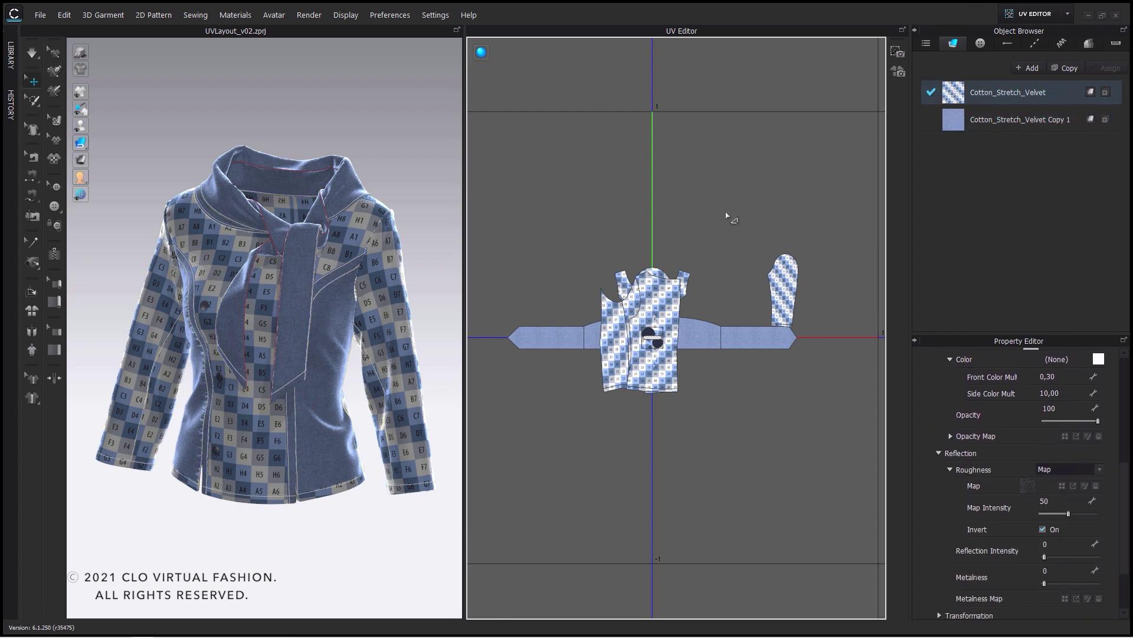
middle_drag(679, 246, 663, 299)
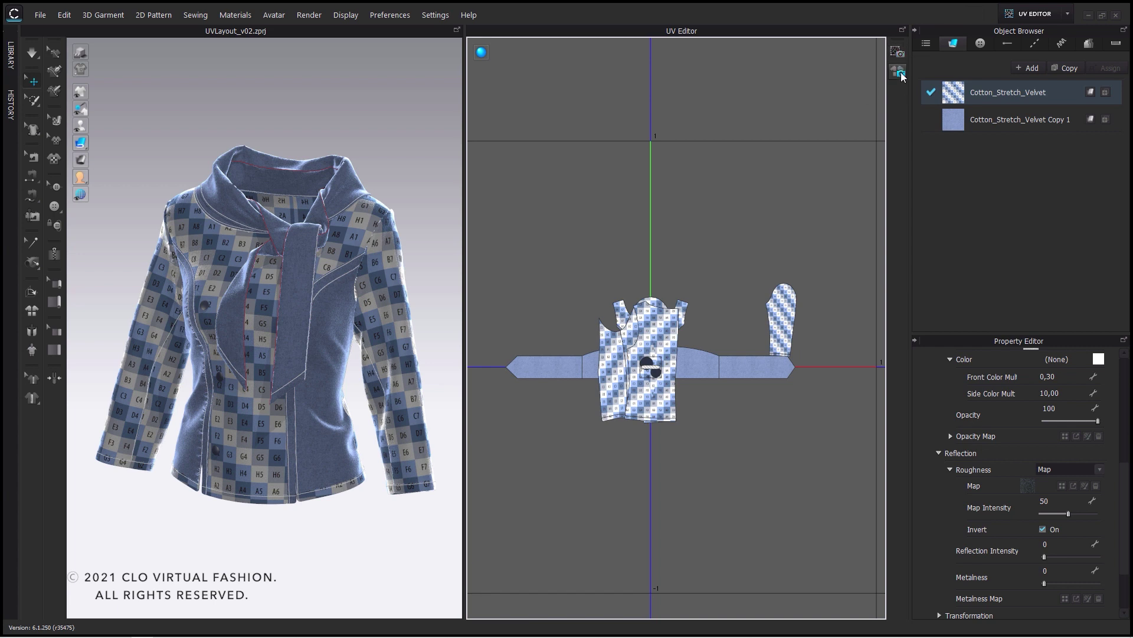
mouse_move(480, 57)
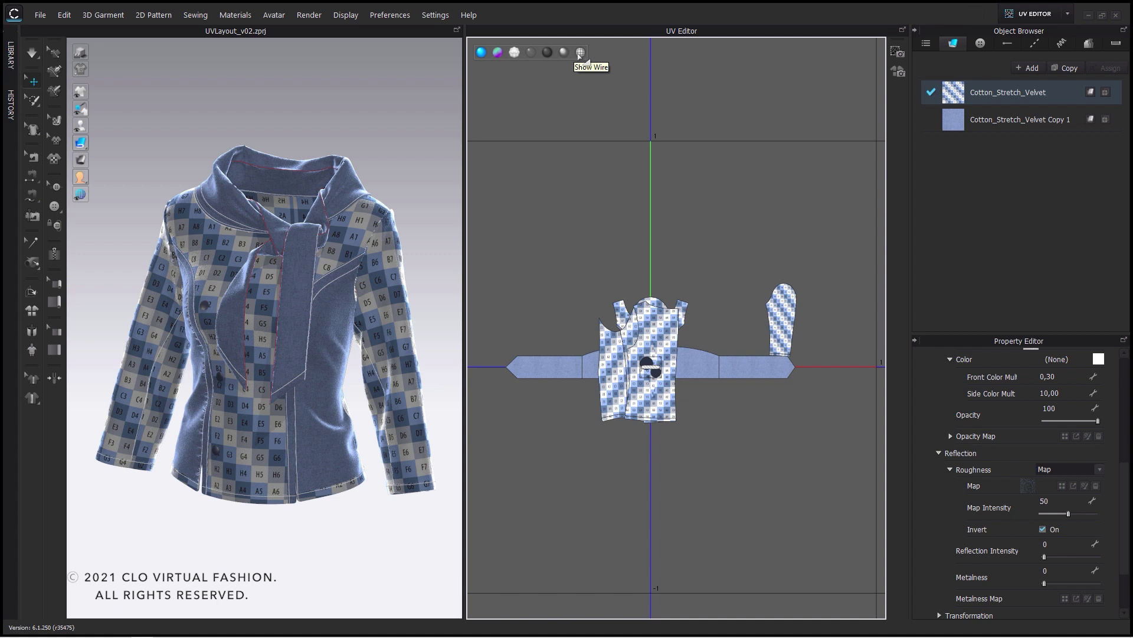
Drag the sleeve UV piece upward and two front panels out to the upper left.
scroll(767, 298, down, 6)
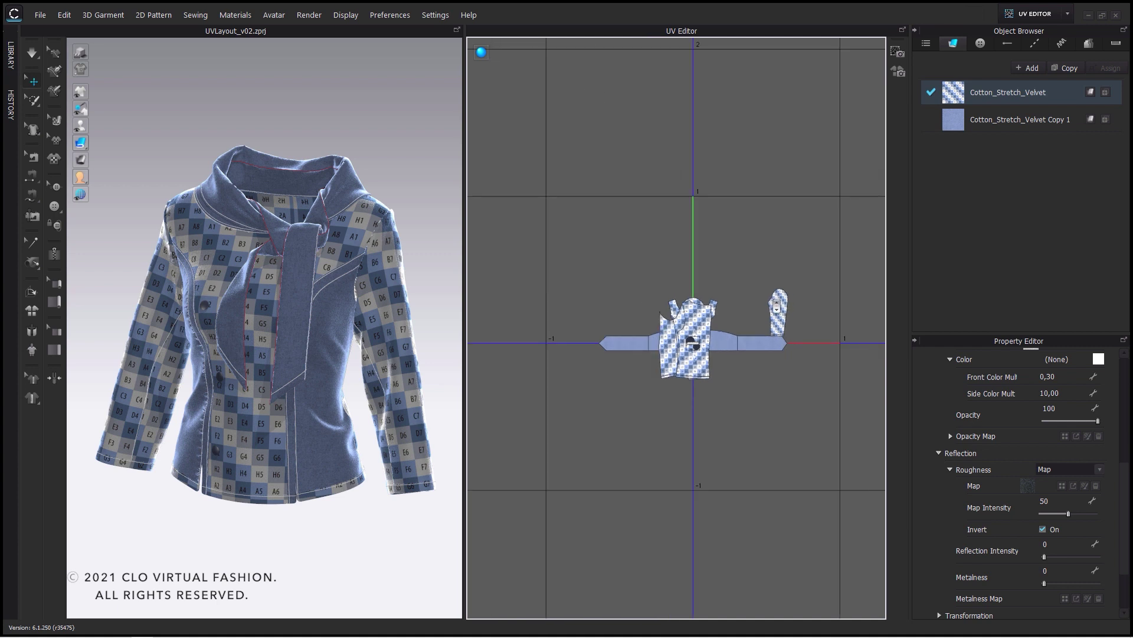
middle_drag(782, 301, 889, 307)
middle_drag(818, 306, 652, 308)
scroll(654, 304, up, 5)
scroll(661, 299, up, 1)
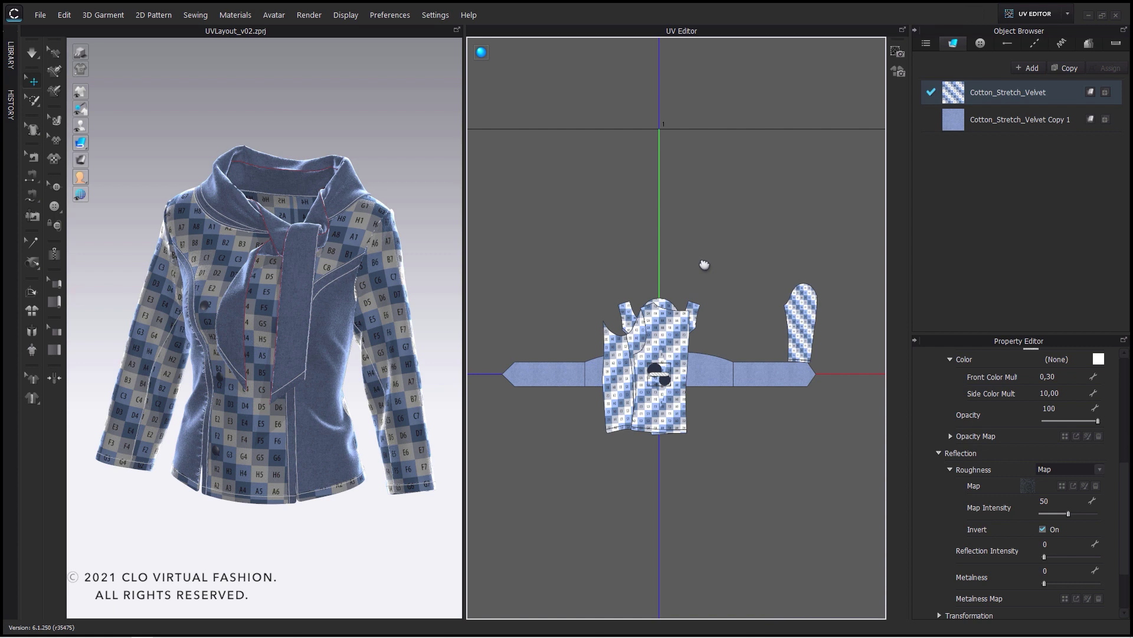
middle_drag(704, 265, 664, 283)
drag(763, 321, 773, 226)
drag(636, 359, 575, 267)
drag(623, 335, 584, 214)
click(677, 232)
right_click(677, 232)
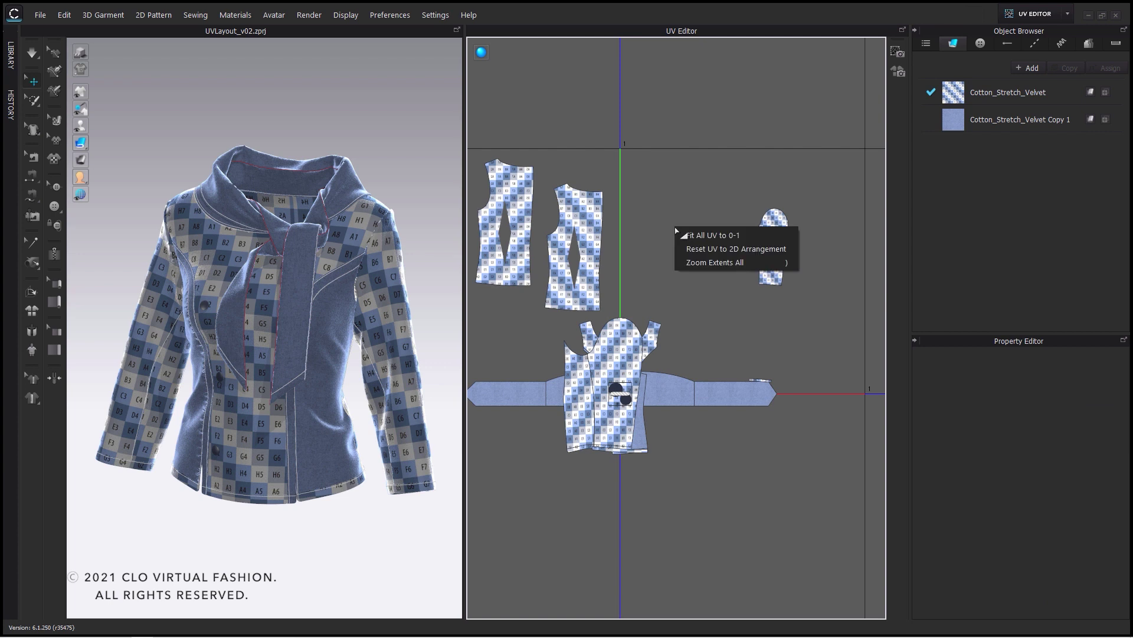
Reset the UV pieces to the 2D pattern arrangement.
click(717, 252)
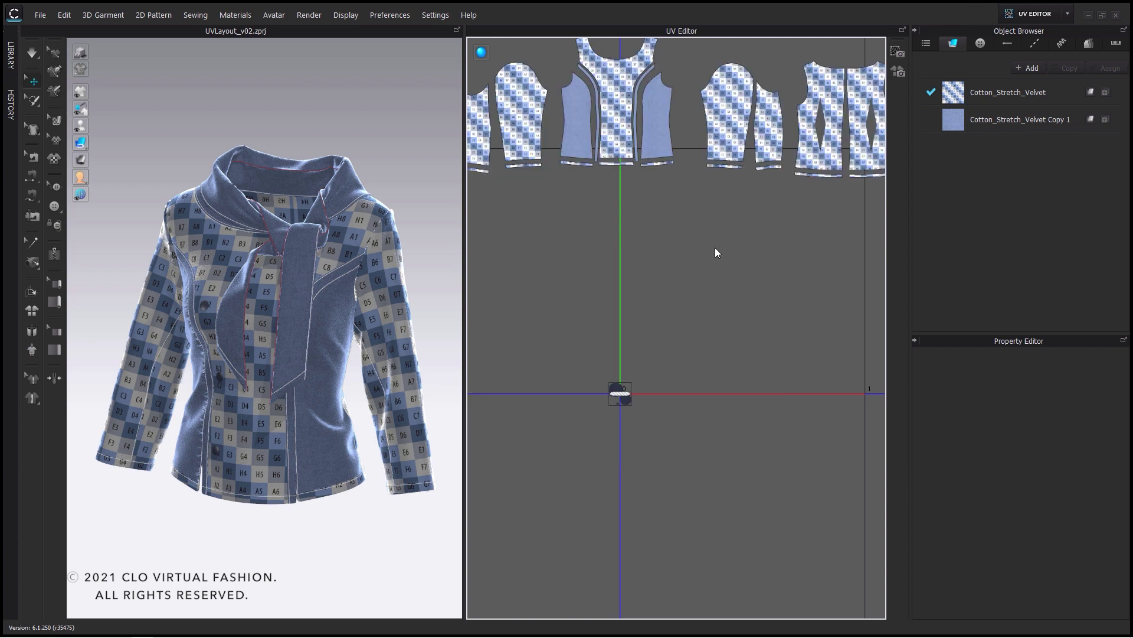
scroll(719, 253, down, 2)
middle_drag(719, 252, 691, 307)
scroll(661, 357, down, 3)
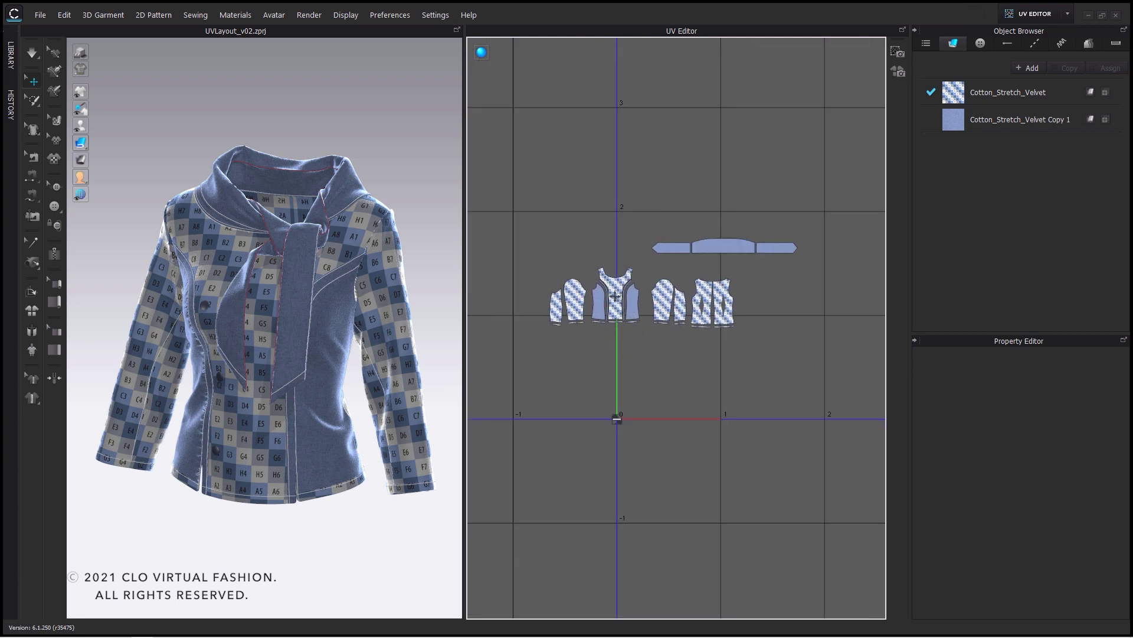
drag(568, 239, 568, 238)
Select the front panel, centre front and sleeve UV pieces to check them on the garment.
click(631, 293)
scroll(621, 284, up, 3)
click(602, 280)
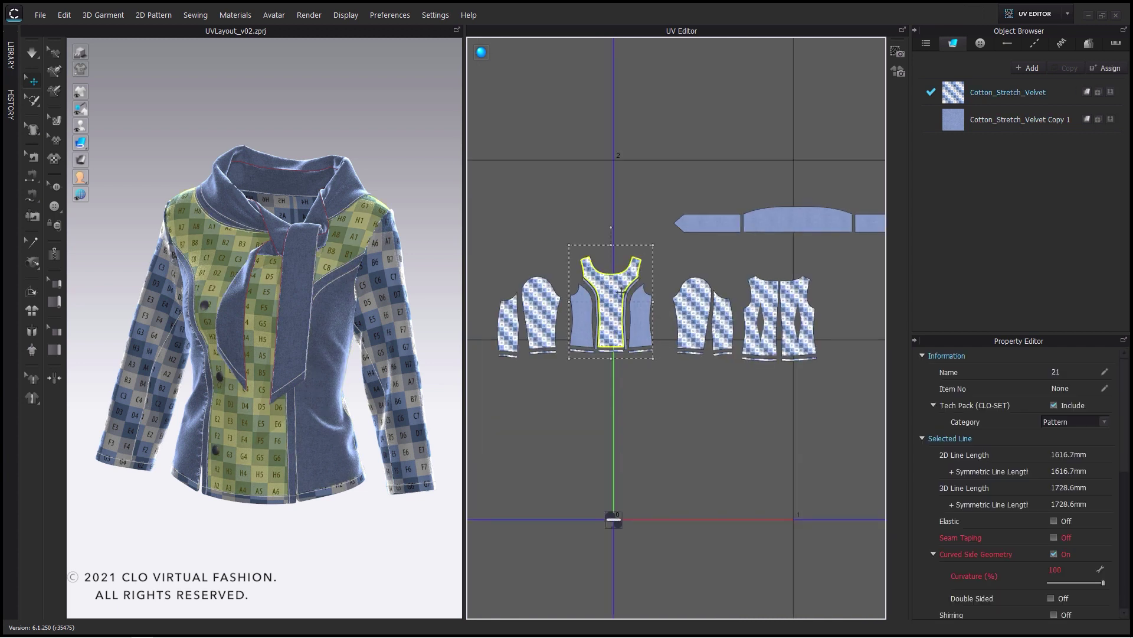
scroll(671, 297, up, 2)
click(703, 310)
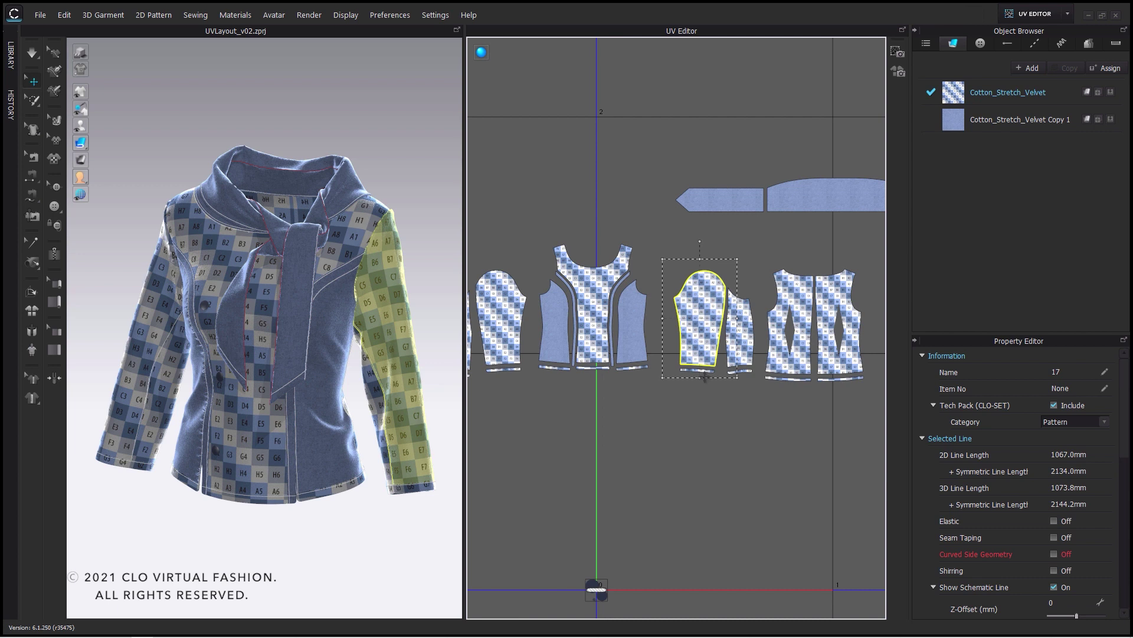
click(620, 237)
scroll(614, 230, down, 4)
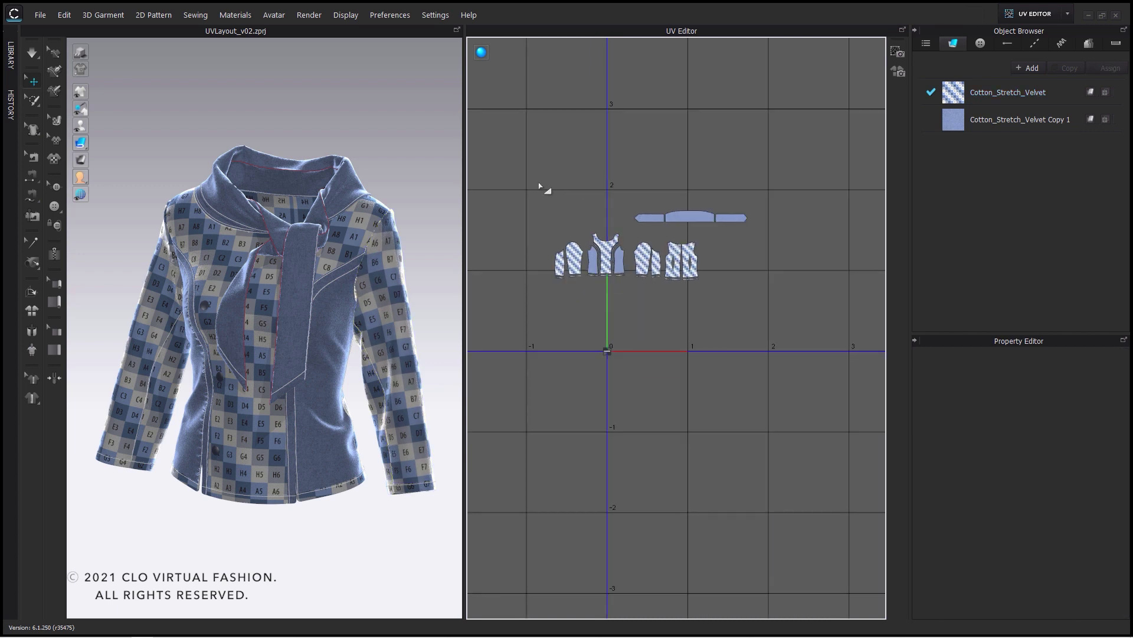
right_click(546, 213)
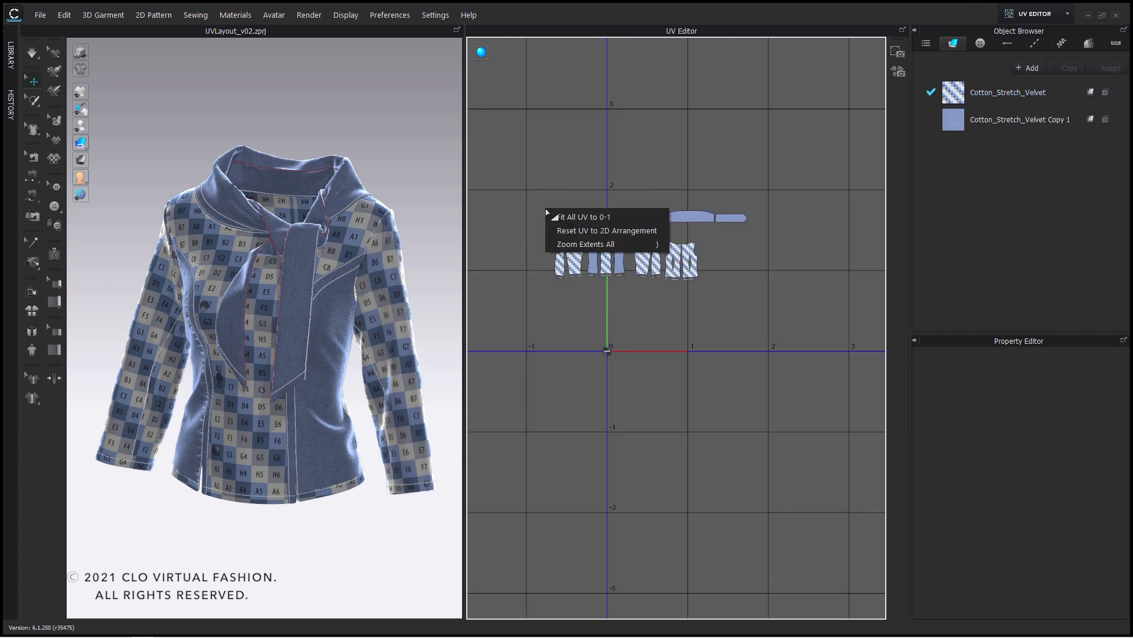
Fit all UV pieces to 0-1 with Length (Absolute) 4,000 mm.
click(581, 216)
drag(558, 248, 612, 208)
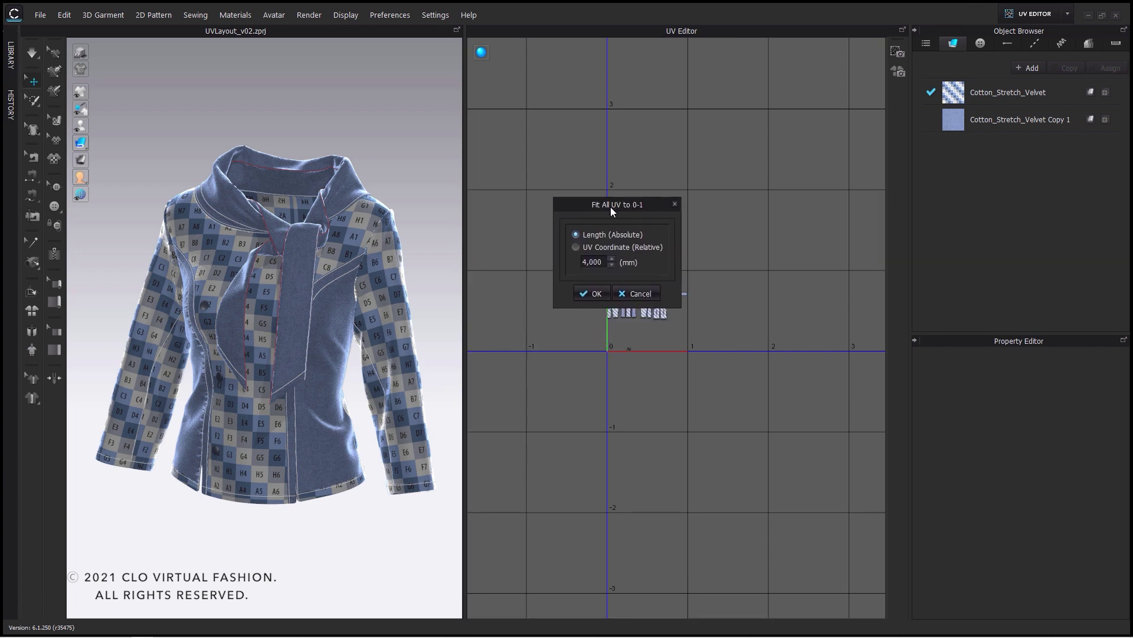
click(588, 293)
scroll(639, 328, up, 5)
scroll(638, 329, up, 1)
scroll(609, 368, up, 1)
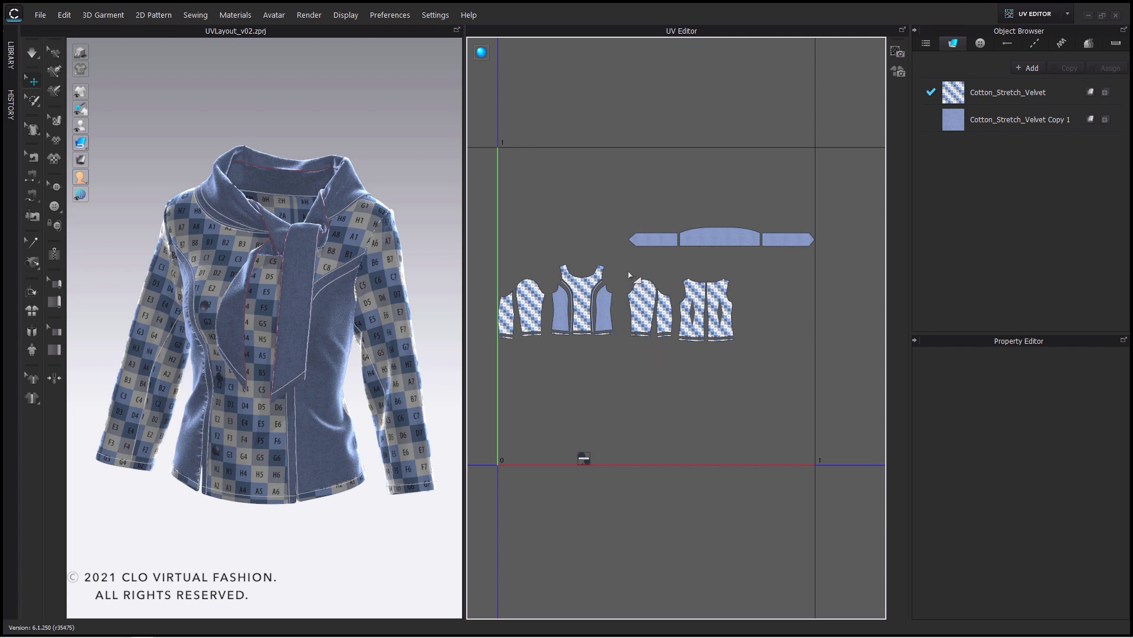
Move the sleeve and collar strips up-left, then shift and rotate the large collar piece.
drag(665, 306, 533, 245)
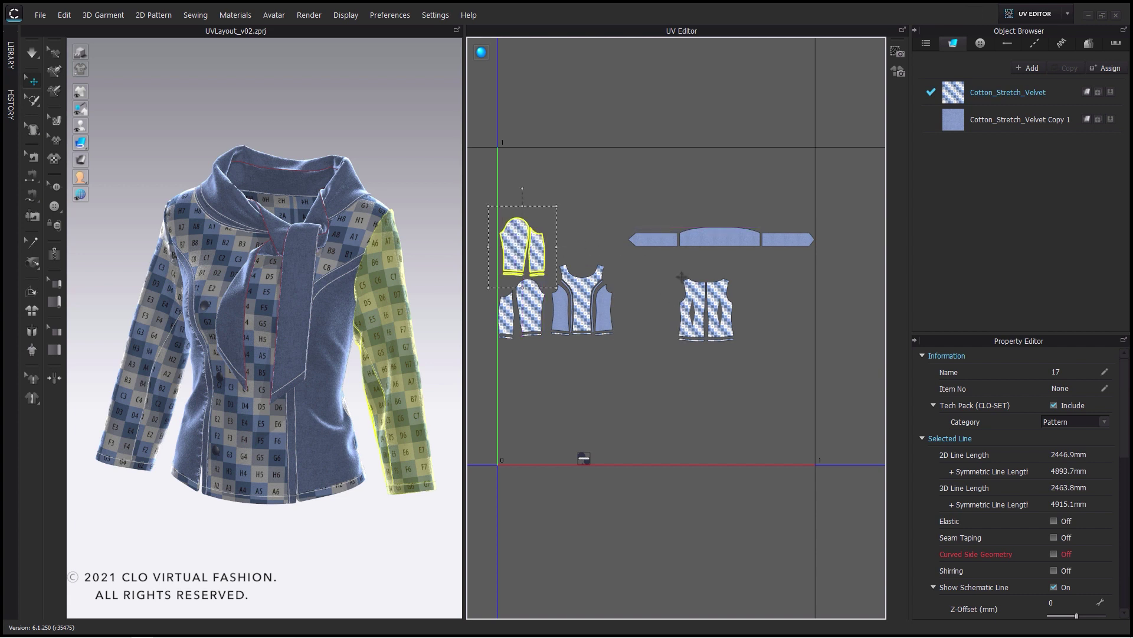
click(659, 242)
drag(642, 239, 511, 207)
drag(812, 247, 541, 194)
drag(742, 236, 631, 231)
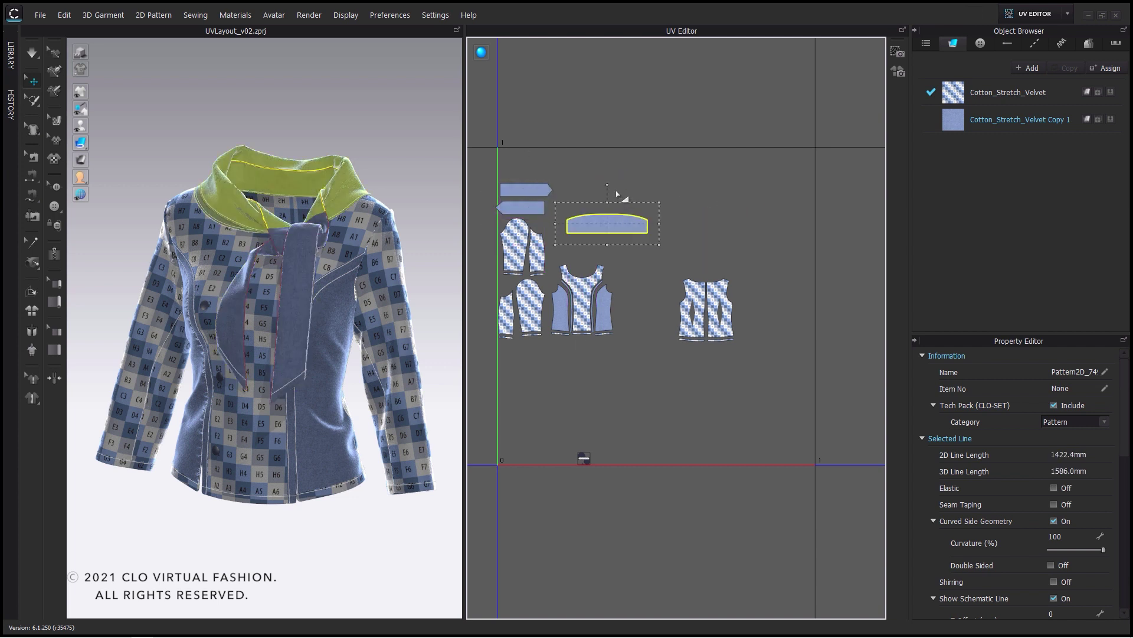
drag(607, 184, 562, 223)
Shift the right vest UV piece slightly left and down.
drag(645, 246, 768, 361)
drag(633, 208, 625, 207)
click(648, 370)
middle_drag(606, 432, 631, 393)
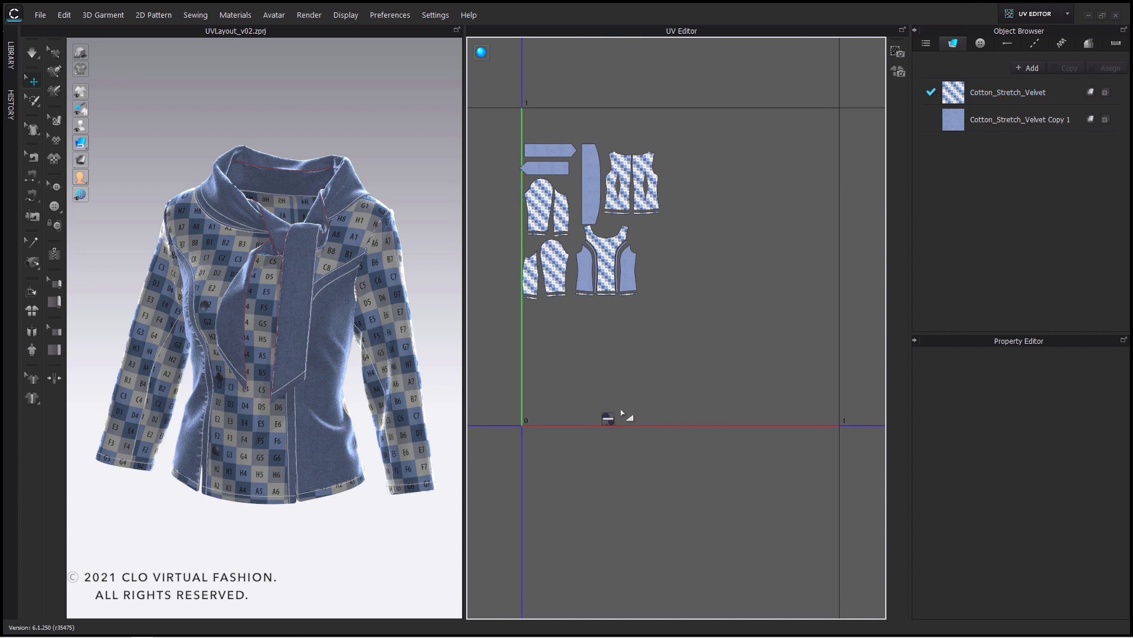
scroll(613, 421, up, 5)
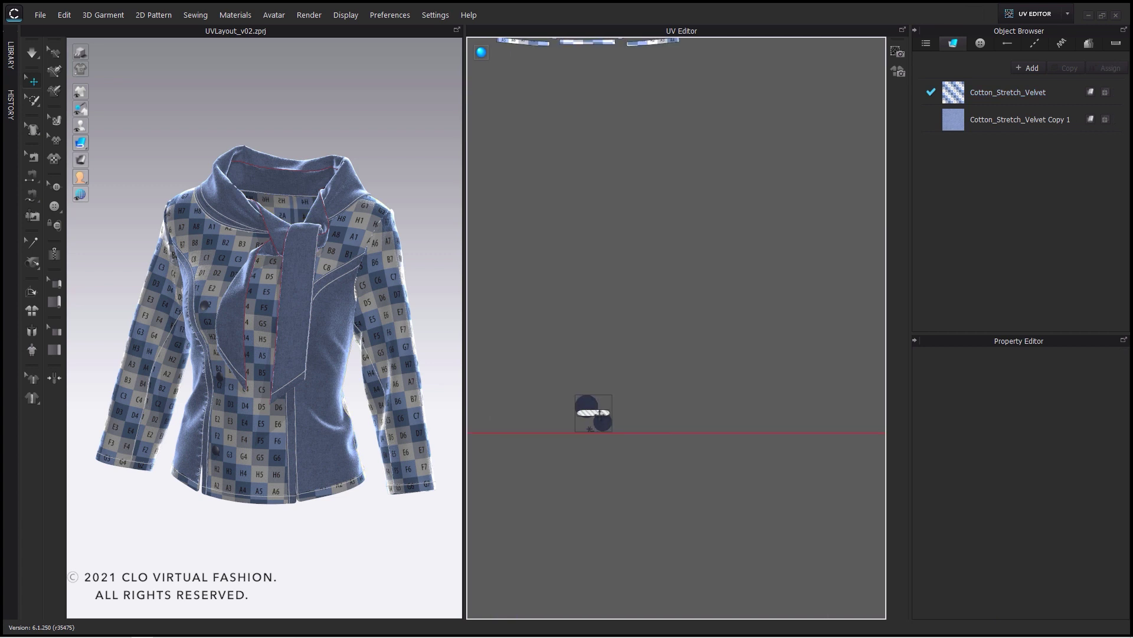
Gather the small hatched strips and circle beside the bodice pieces.
drag(593, 412, 598, 353)
click(665, 369)
scroll(661, 366, down, 3)
scroll(616, 354, down, 3)
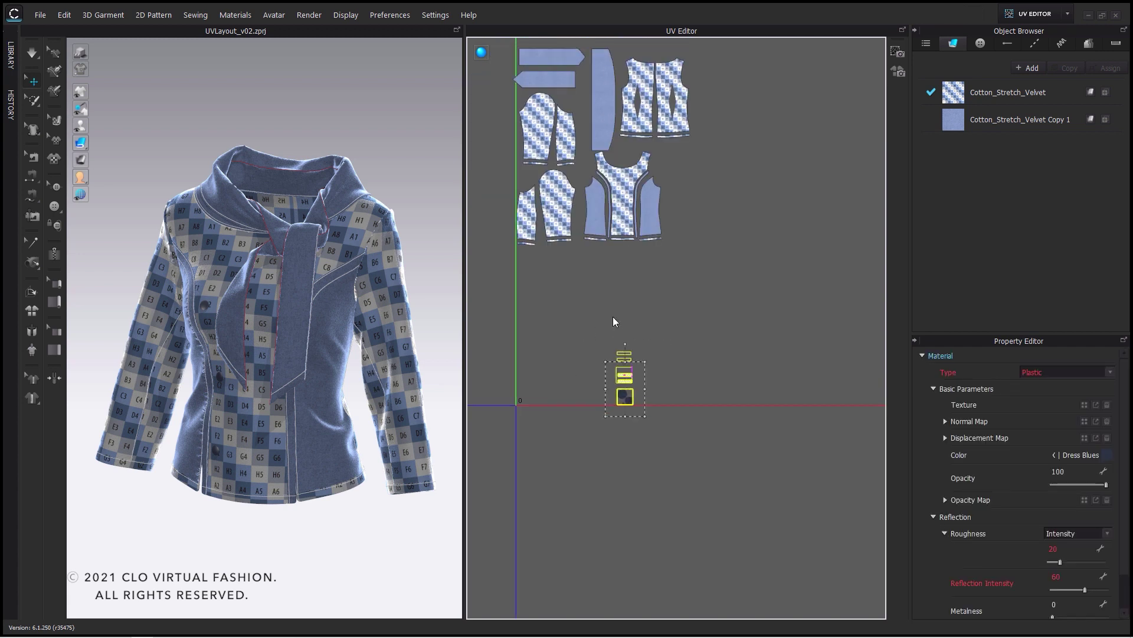
drag(626, 390, 665, 162)
click(711, 223)
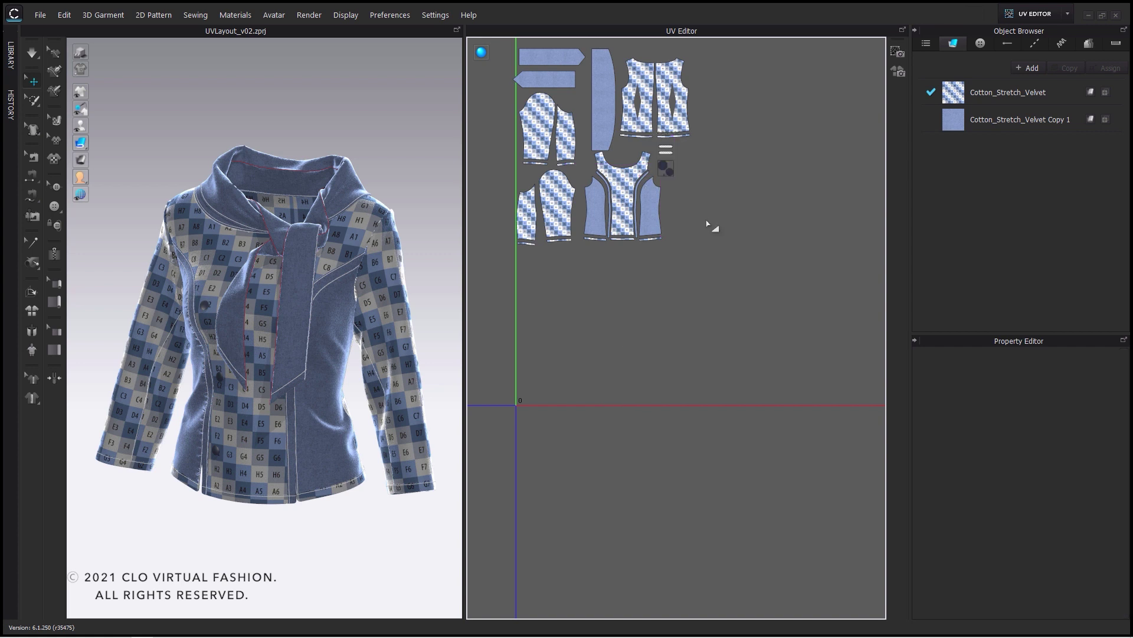
right_drag(711, 232, 711, 373)
scroll(699, 298, up, 3)
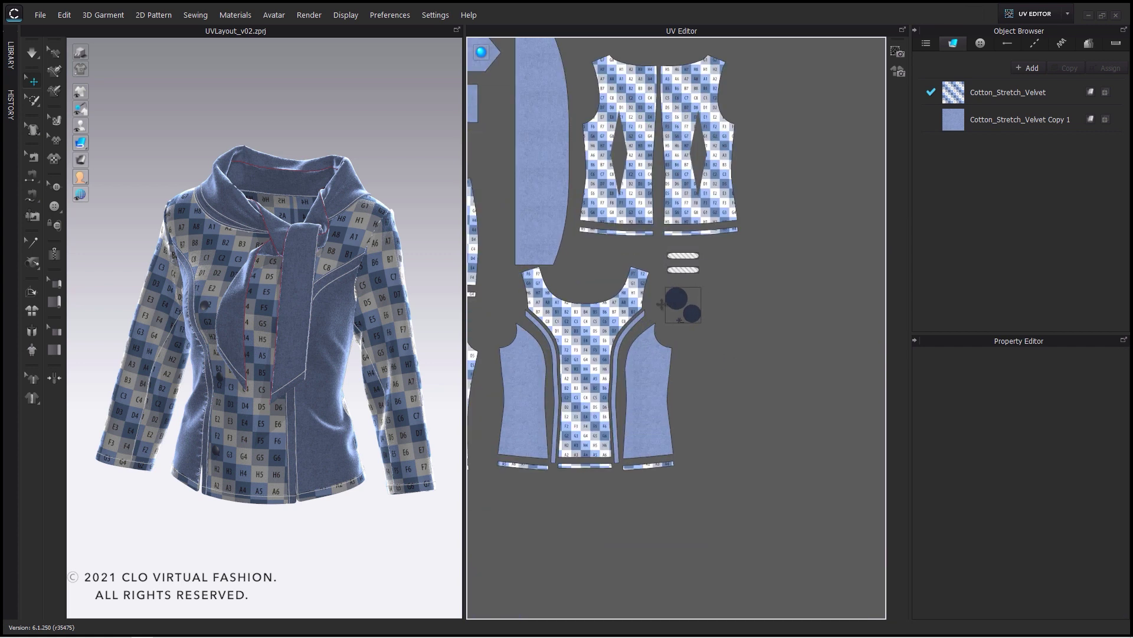
scroll(702, 316, down, 4)
Re-apply Fit All UV to 0-1 at 4,000 mm to enlarge the packed pieces.
right_click(703, 315)
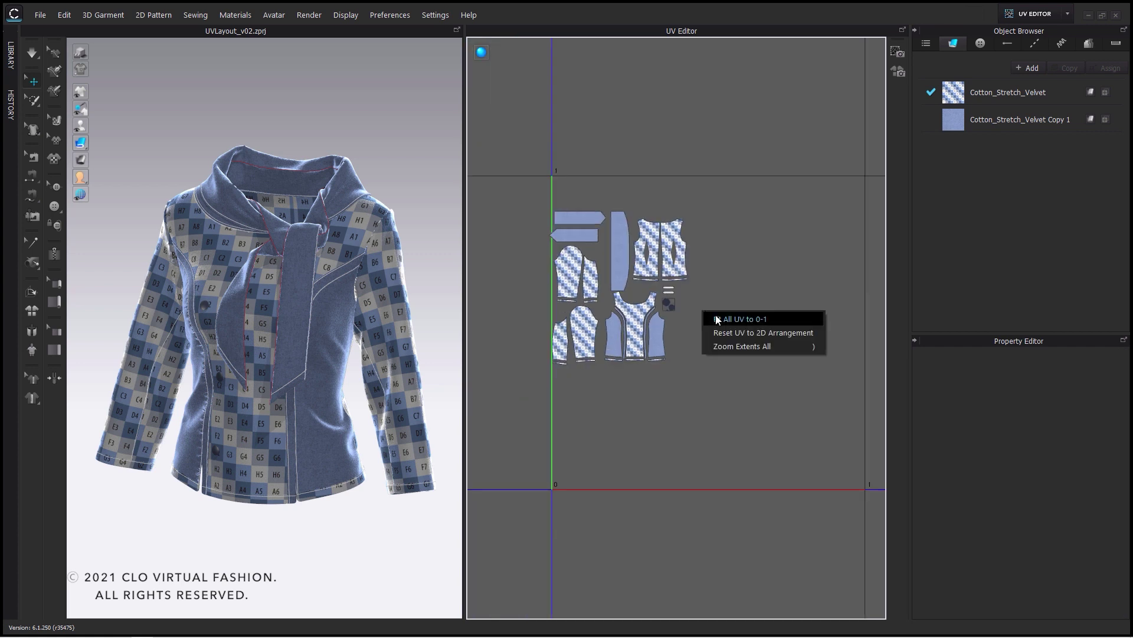
click(749, 318)
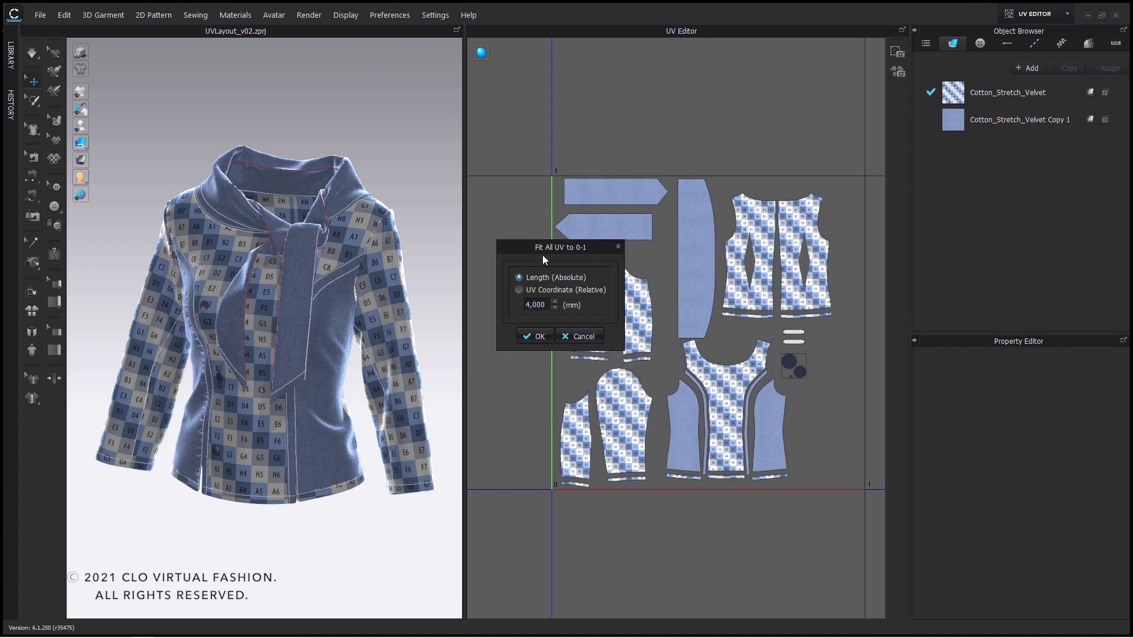
drag(525, 250, 519, 256)
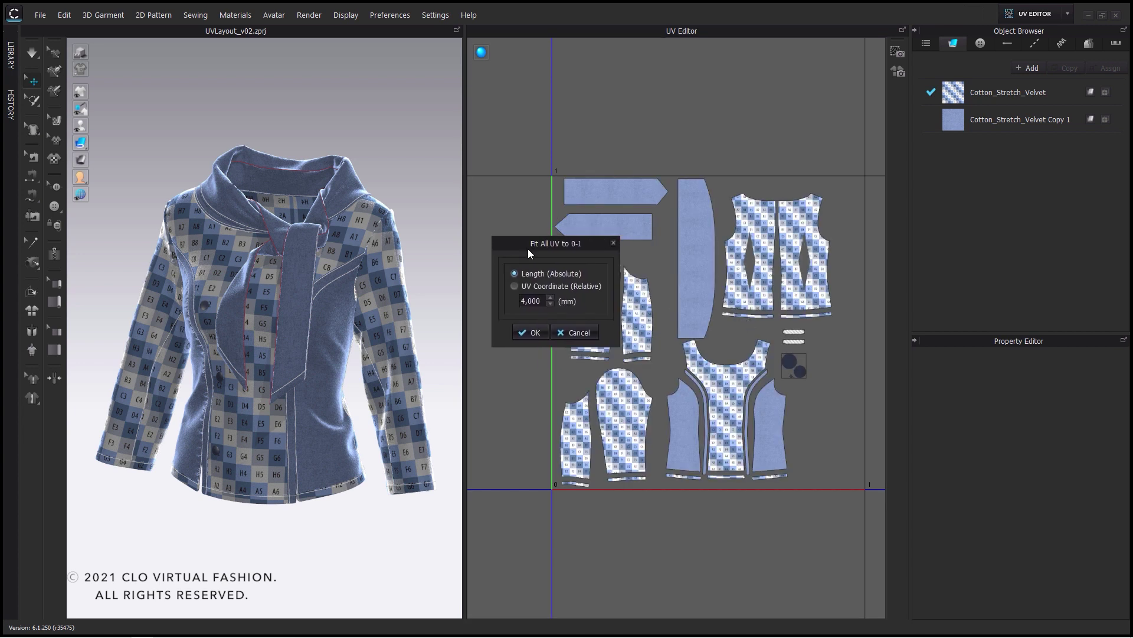
click(532, 342)
right_drag(677, 337, 624, 336)
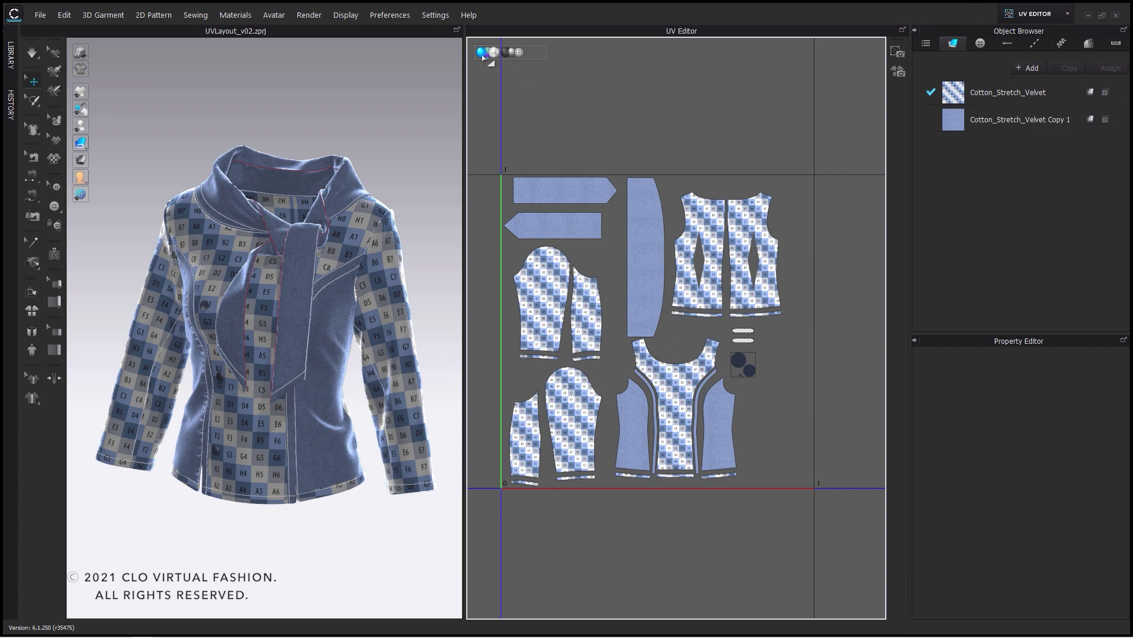
Preview each UV display map (displacement, white, noise, black, mesh), ending on Normal Map.
scroll(556, 337, up, 3)
scroll(556, 337, up, 2)
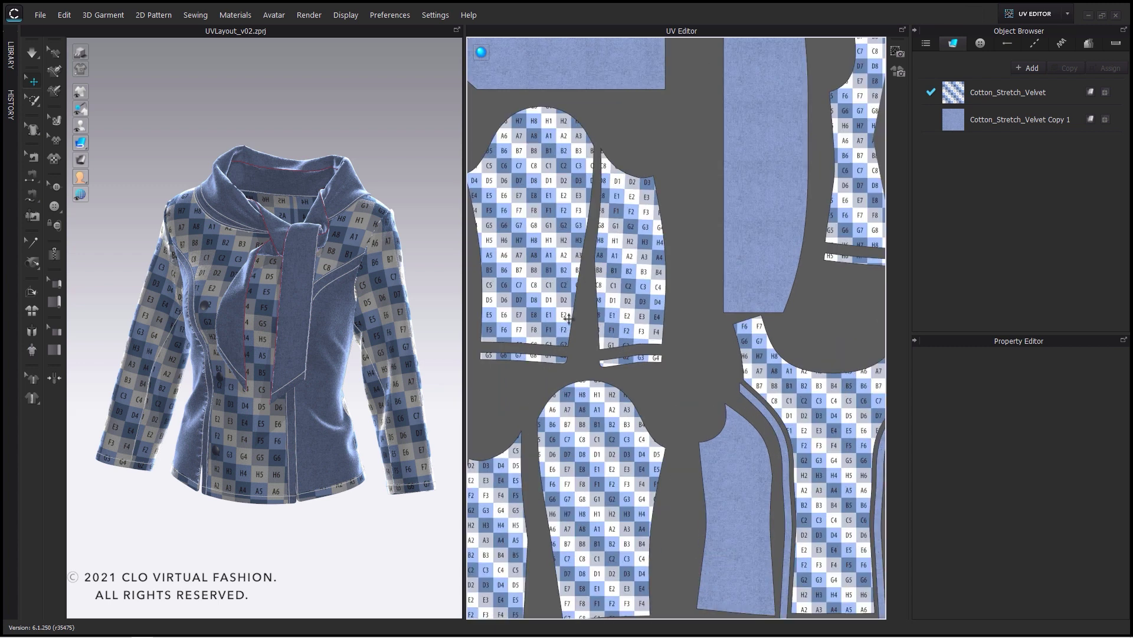
click(506, 53)
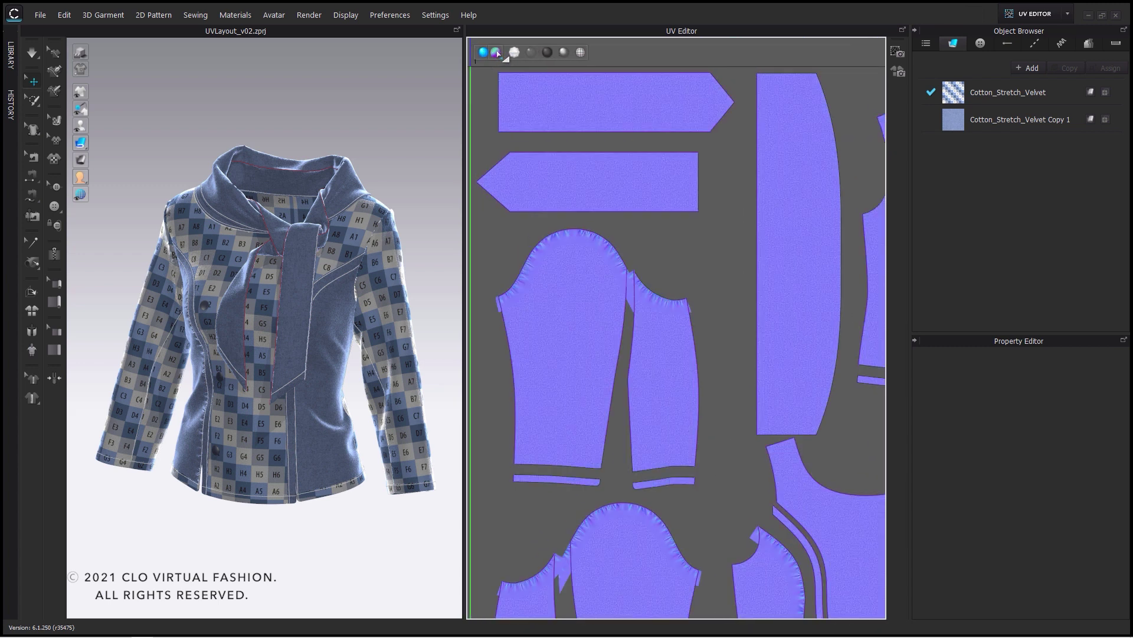
click(517, 53)
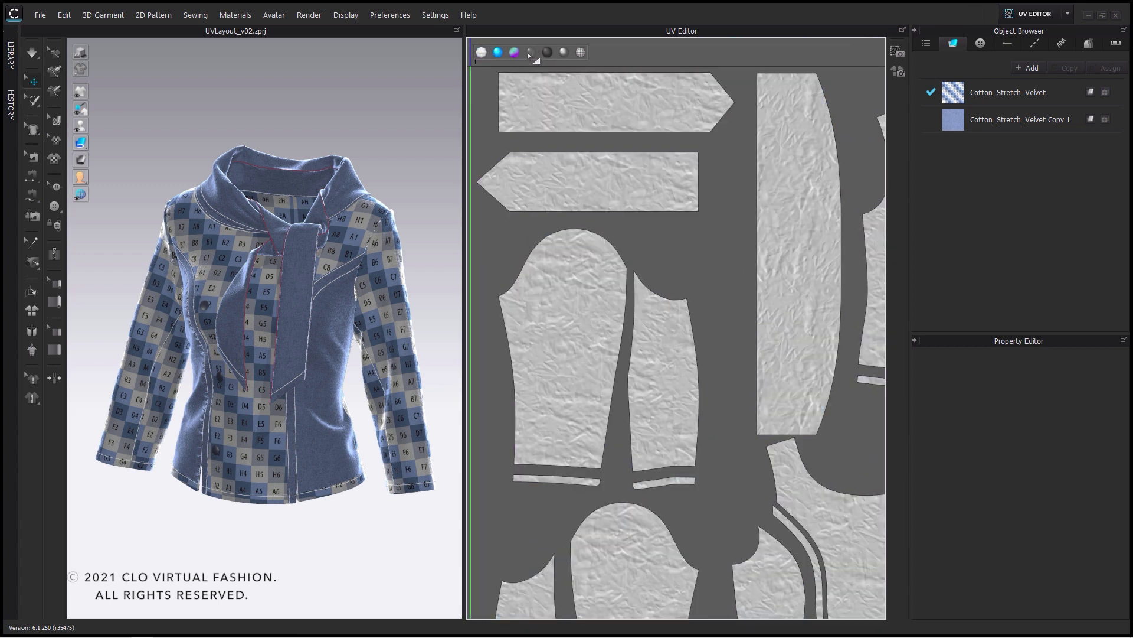
click(531, 53)
click(547, 54)
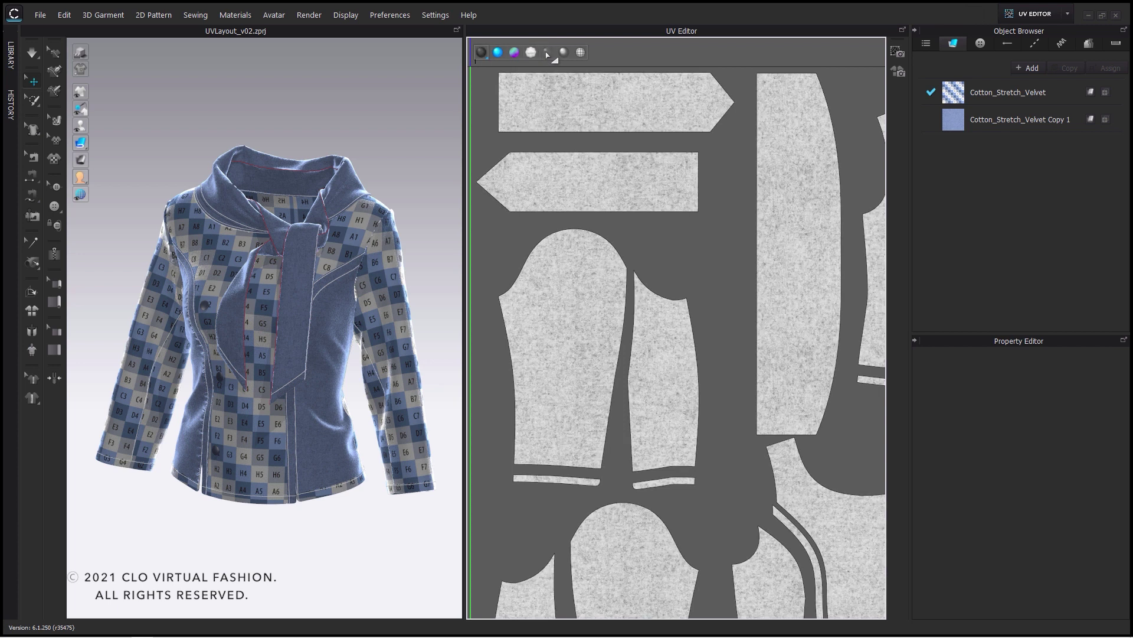
click(564, 52)
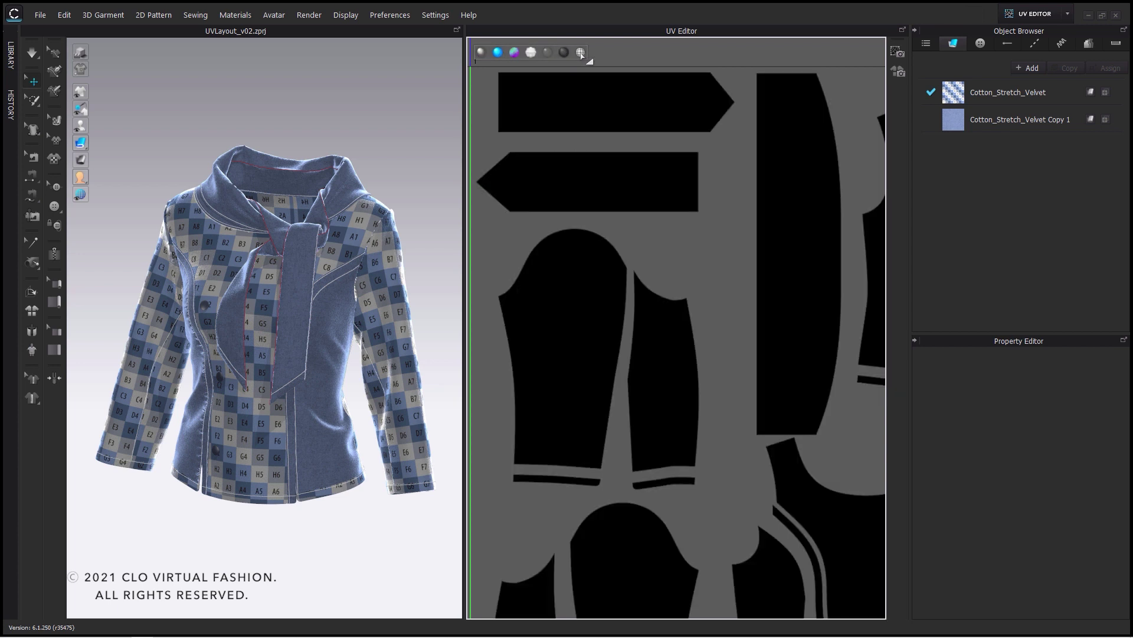
click(581, 52)
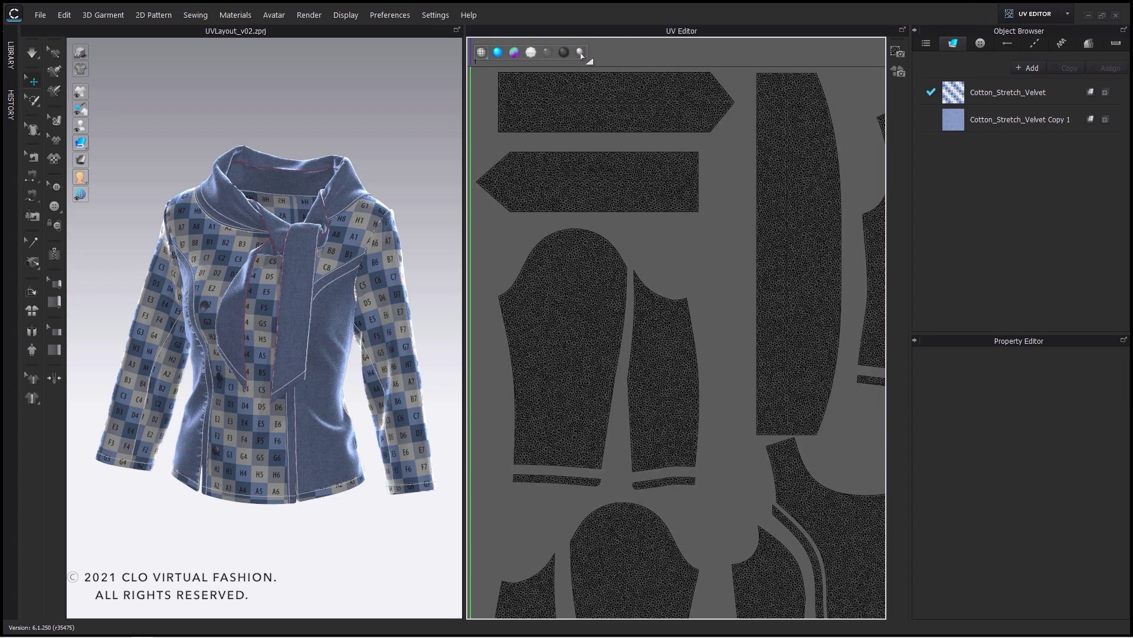
click(514, 53)
Zoom and pan to inspect the normal map on the sleeve pieces.
scroll(586, 260, up, 4)
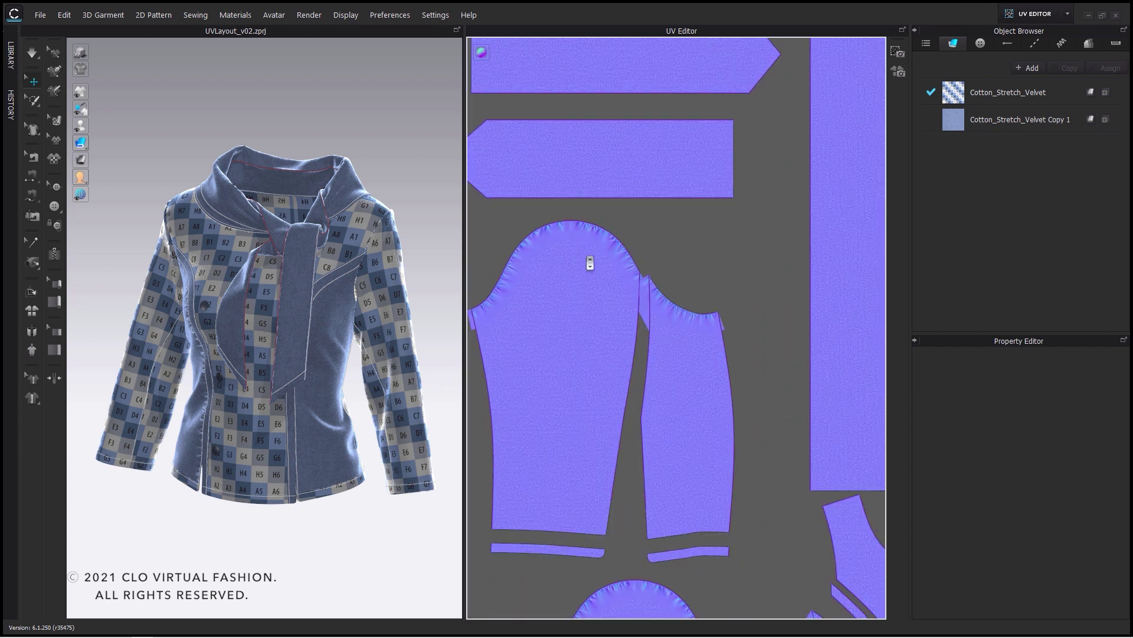
right_drag(589, 255, 655, 250)
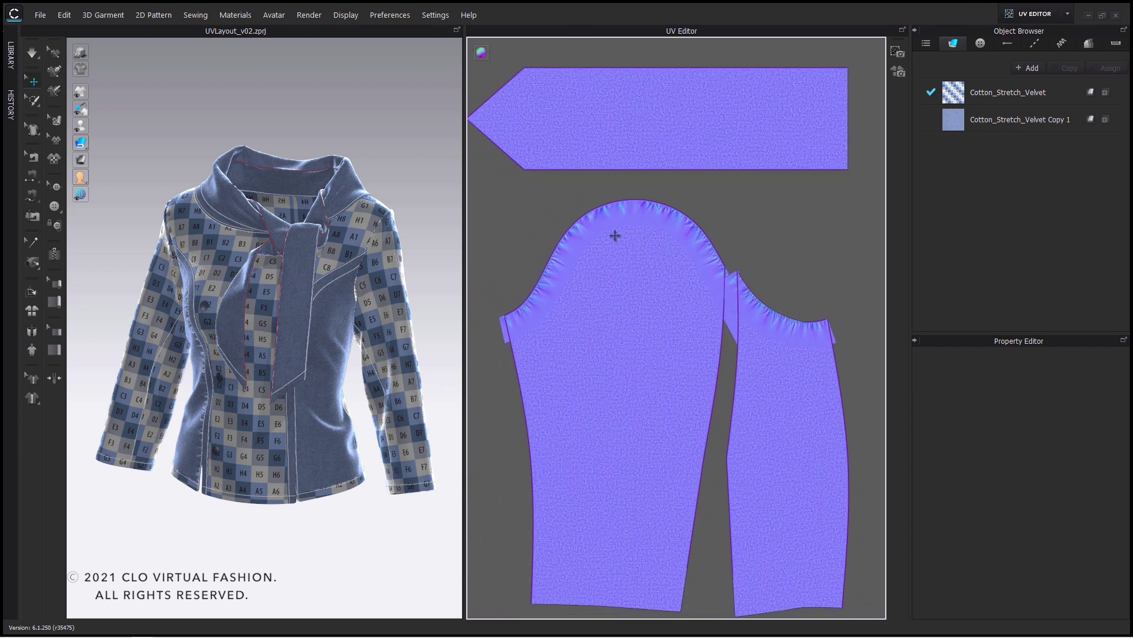
scroll(614, 231, up, 3)
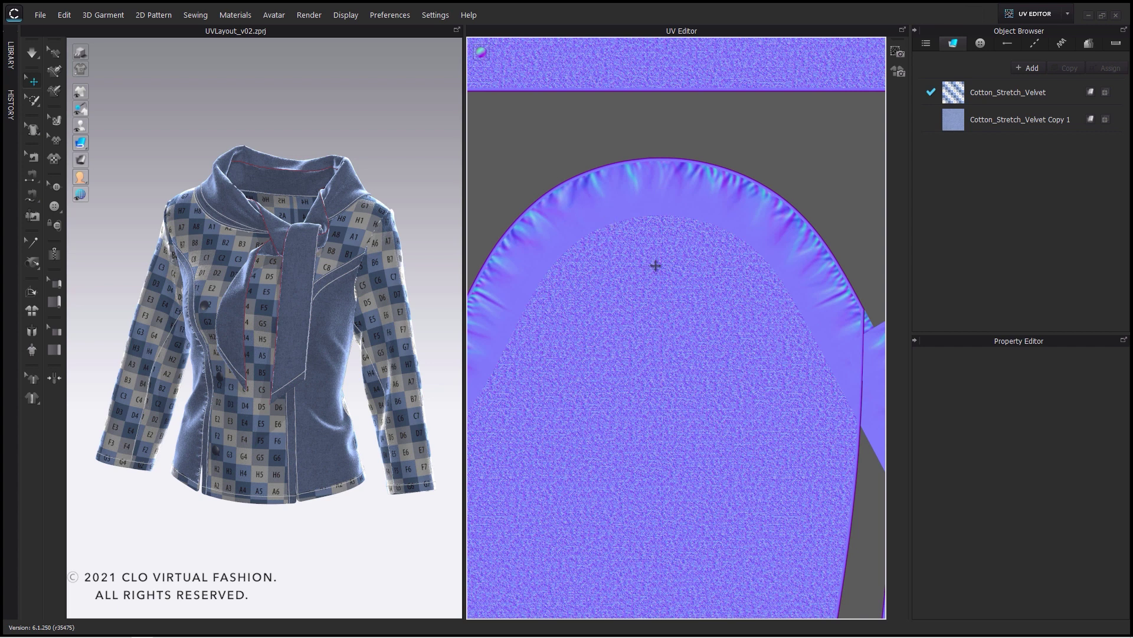
scroll(654, 266, down, 4)
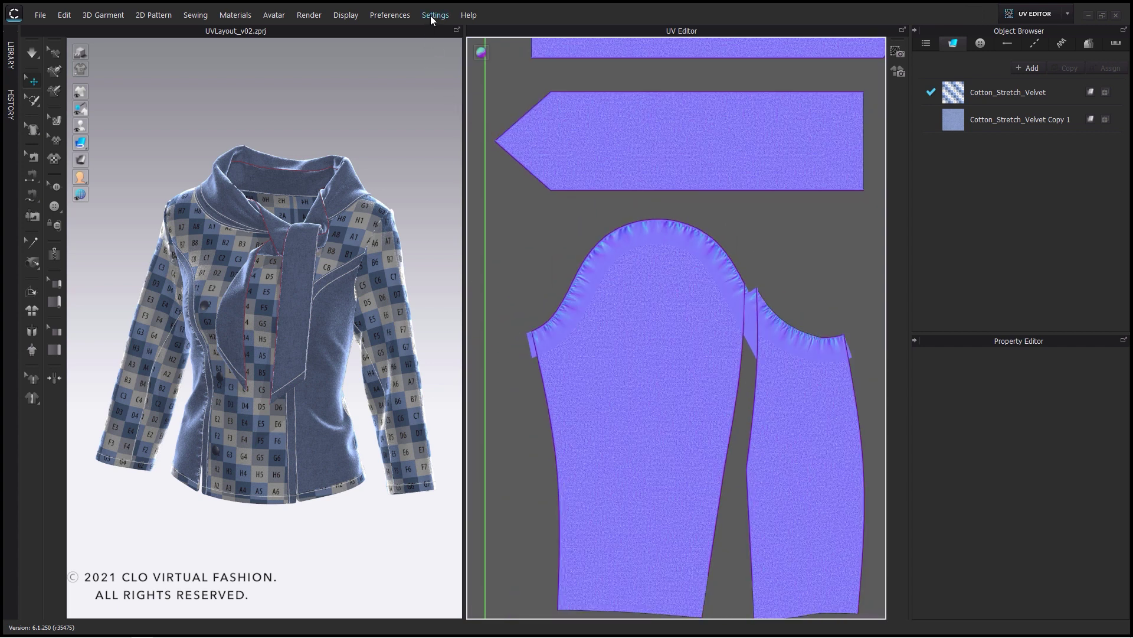
Set User Settings' Graphic Options Normal Blending Method to UDN.
click(431, 16)
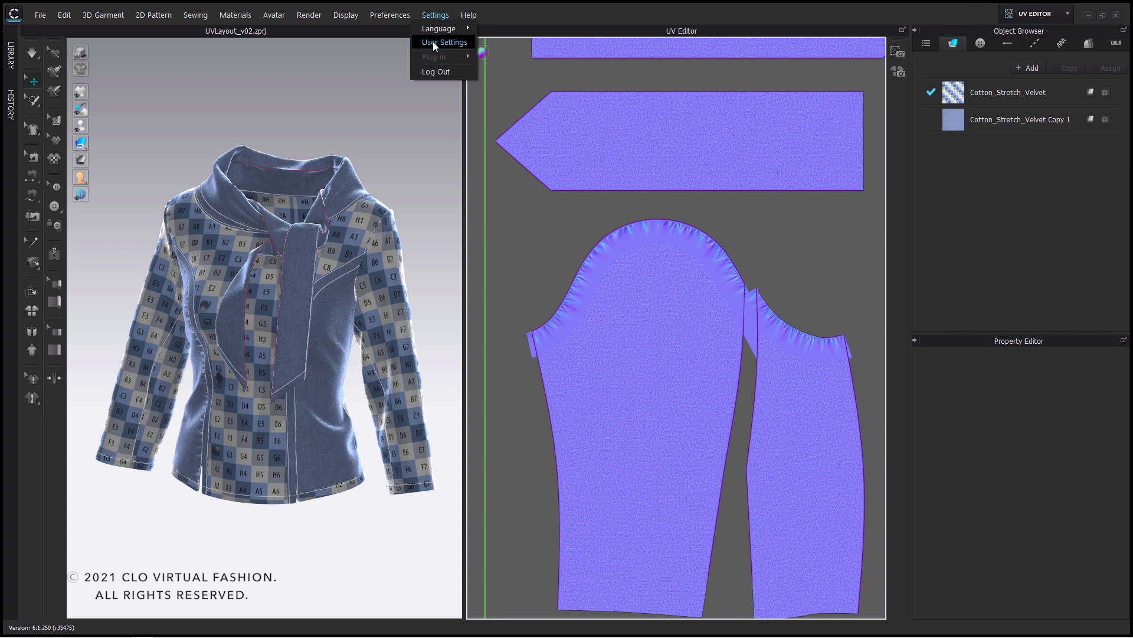
click(436, 41)
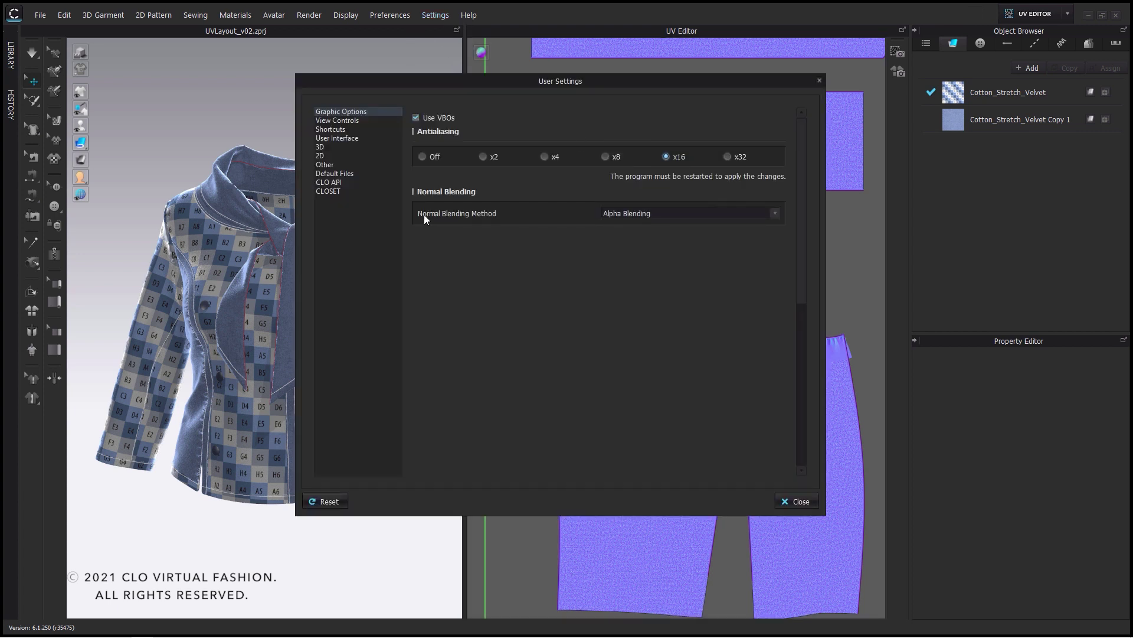
click(617, 213)
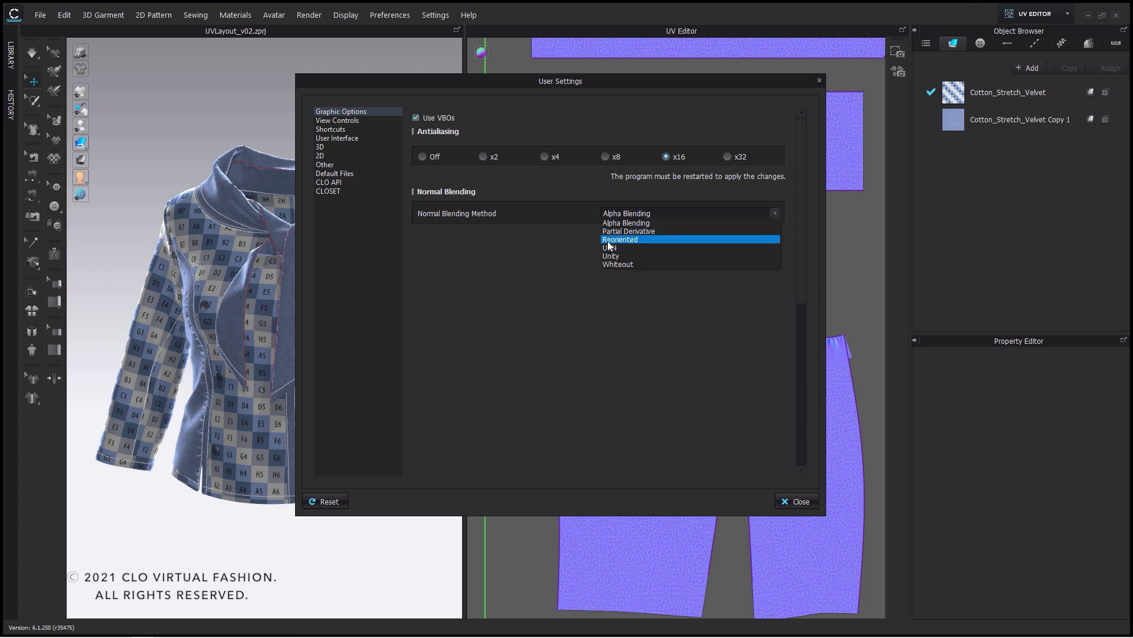
click(611, 247)
click(794, 501)
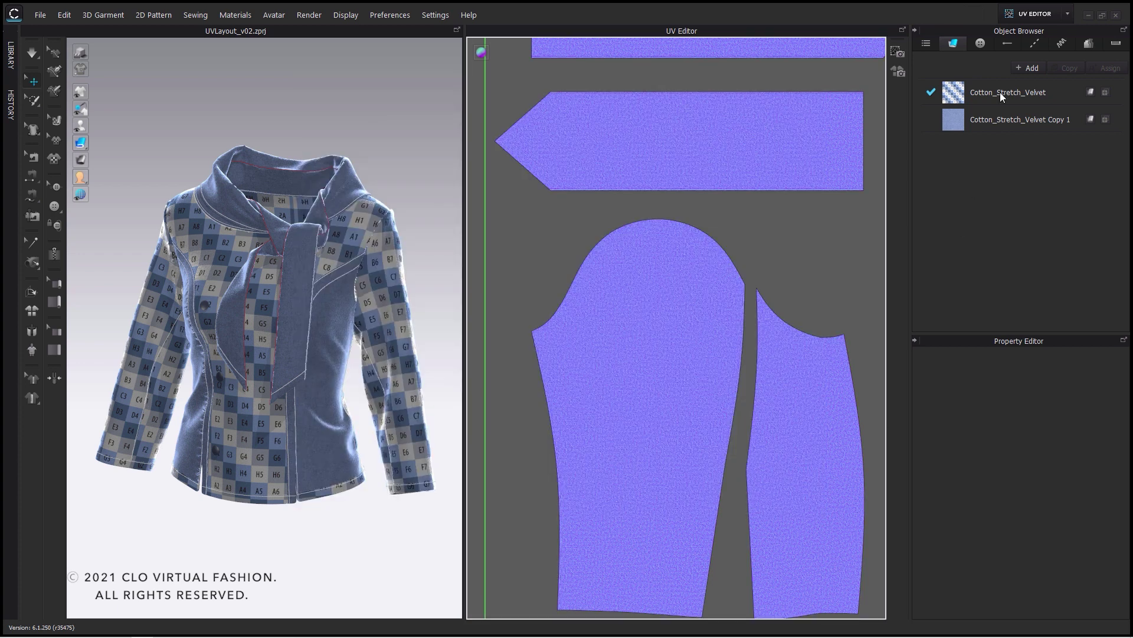
click(1061, 44)
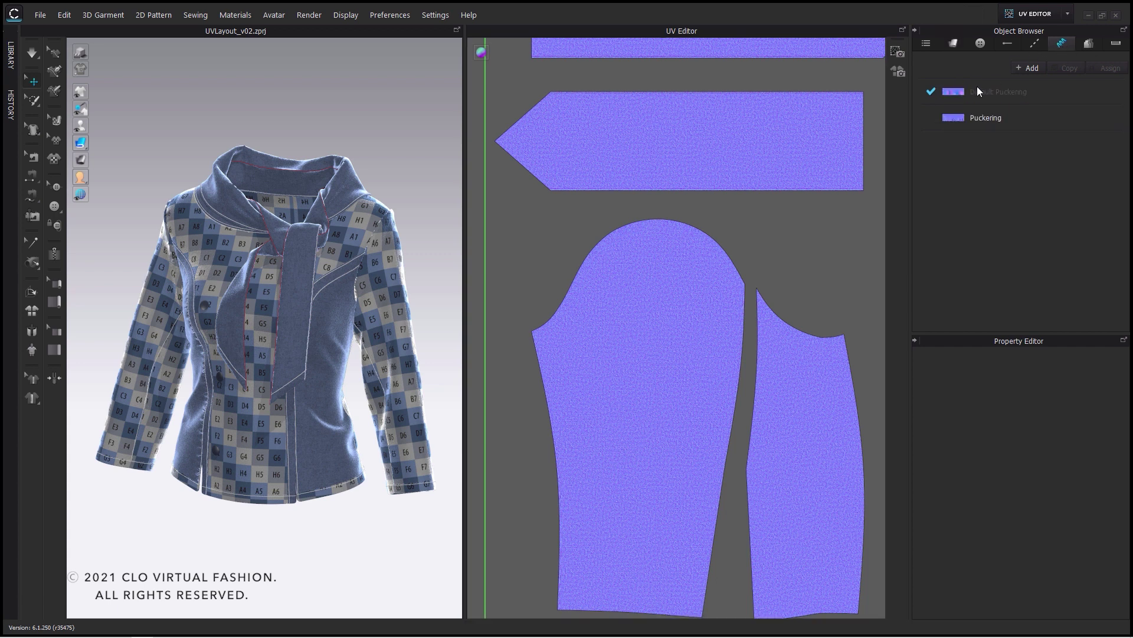
Raise the Puckering entry's normal map intensity to 100.
click(948, 117)
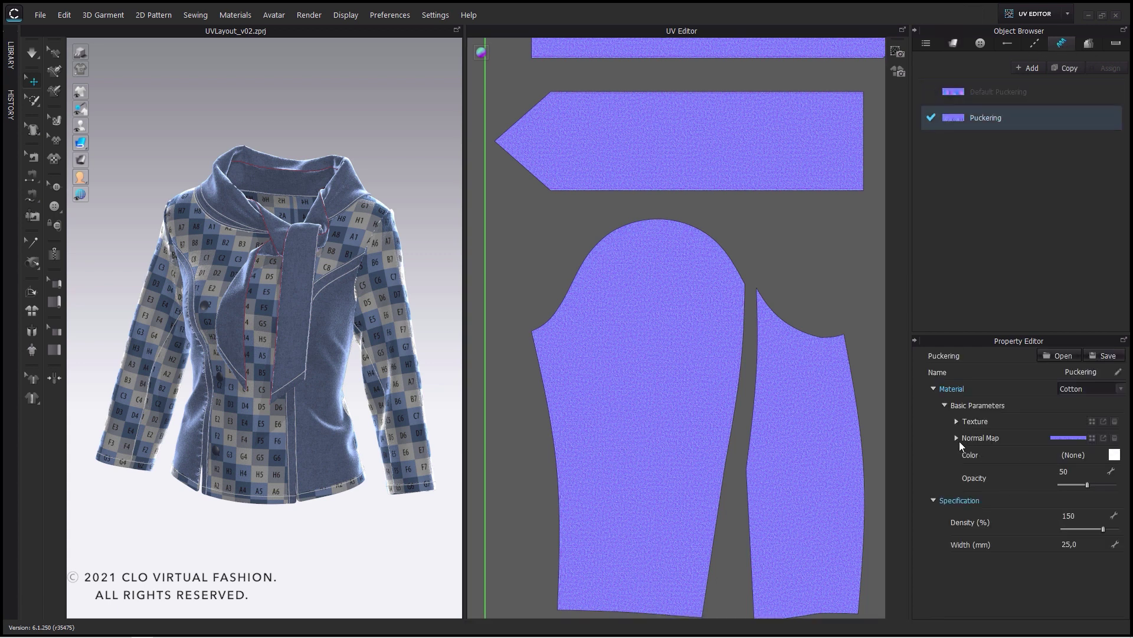
click(956, 438)
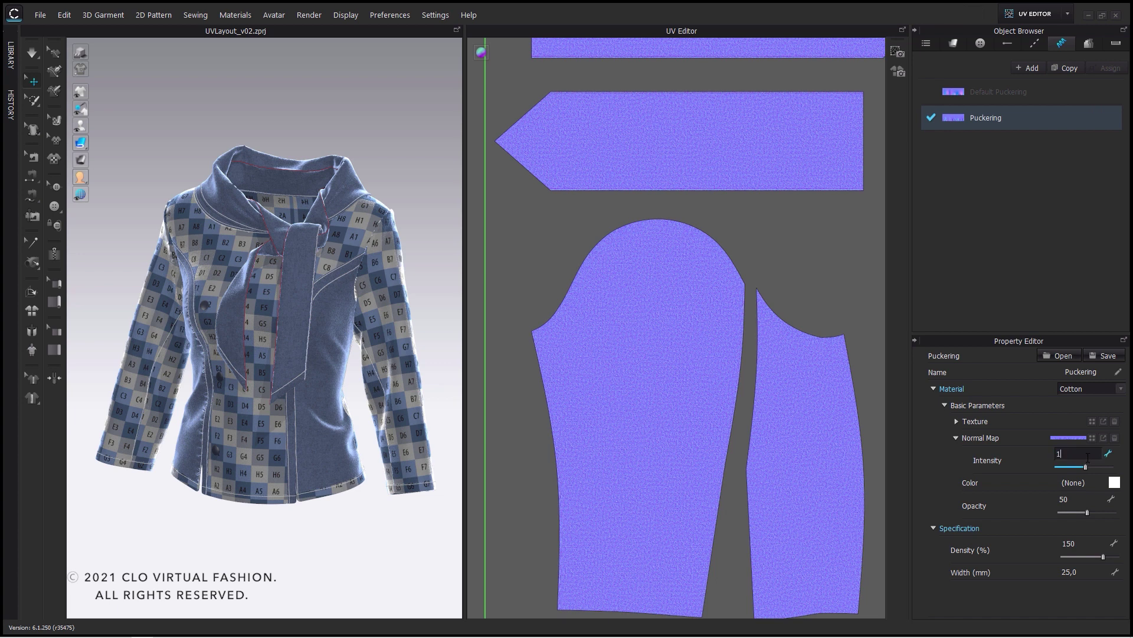
key(Return)
scroll(649, 253, up, 4)
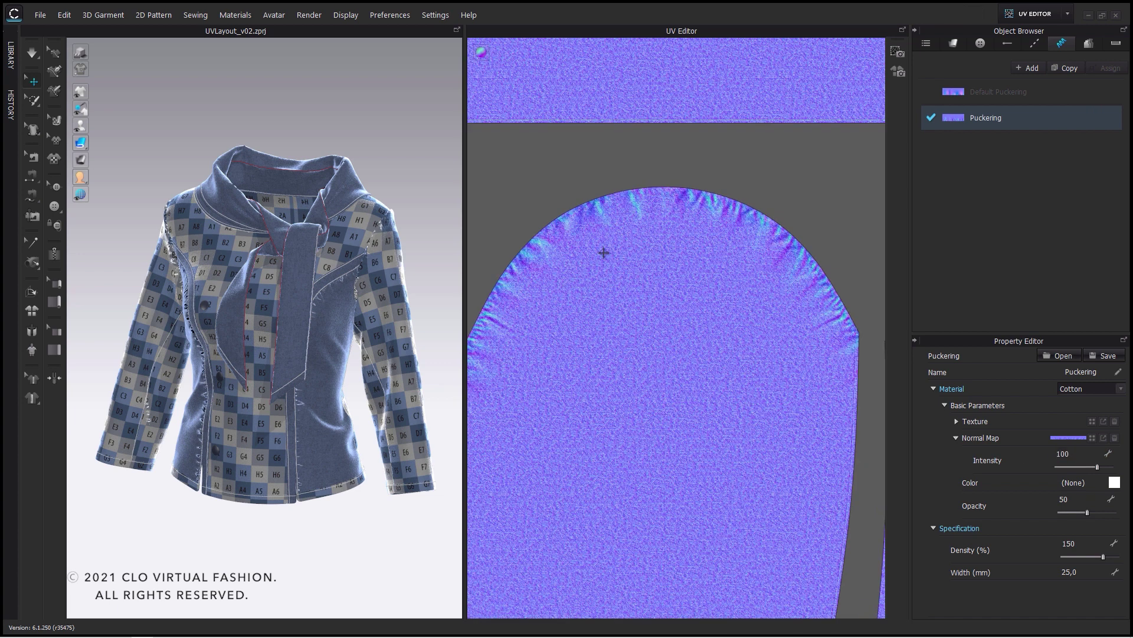
Export a 2048-pixel UV snapshot of all tiles as Wireframe.png in the Export folder.
click(898, 54)
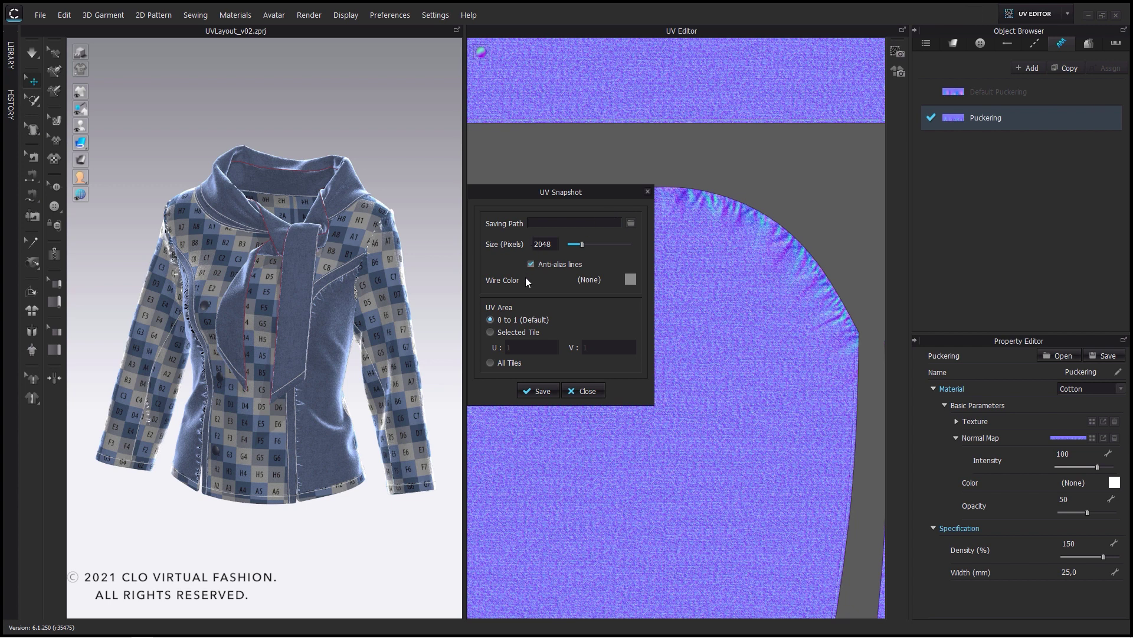
drag(529, 197, 596, 205)
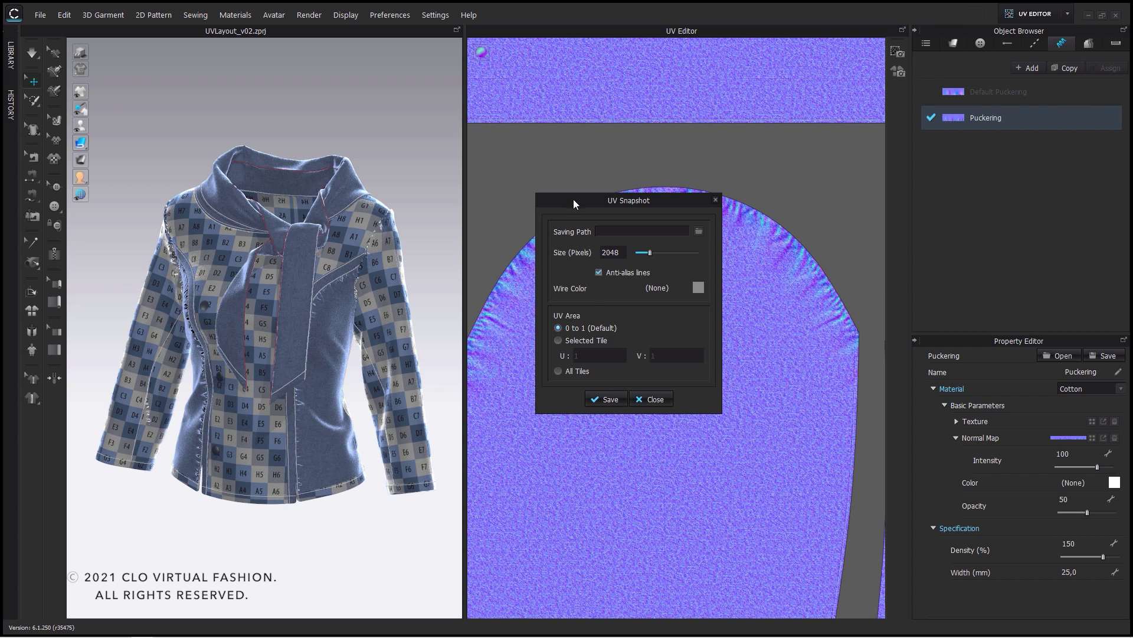
drag(573, 199, 573, 190)
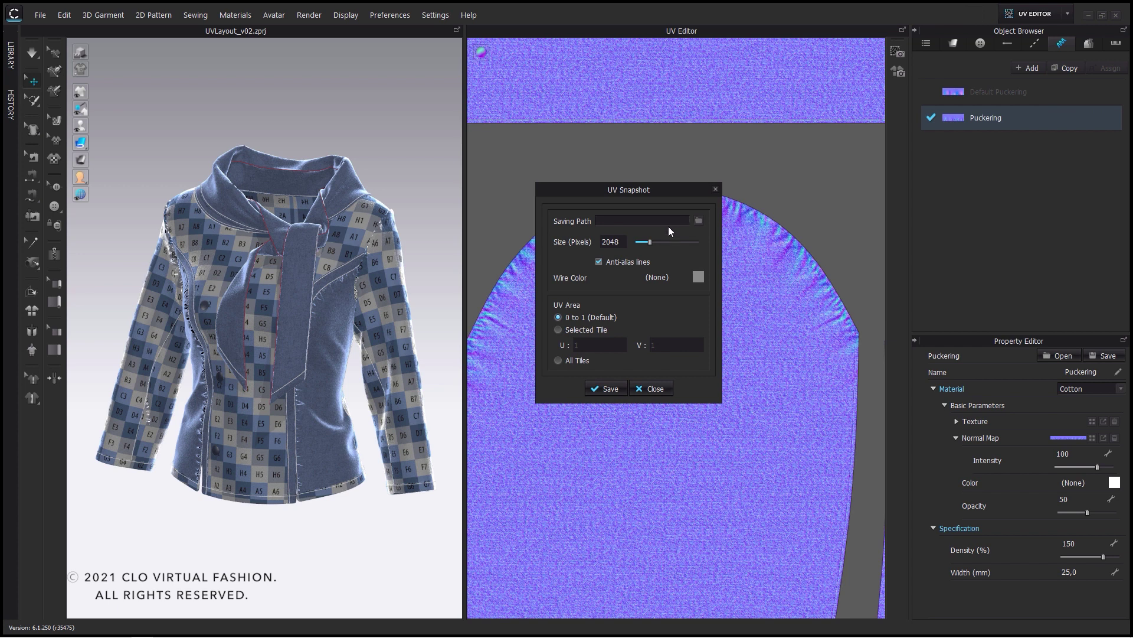
click(600, 262)
click(699, 221)
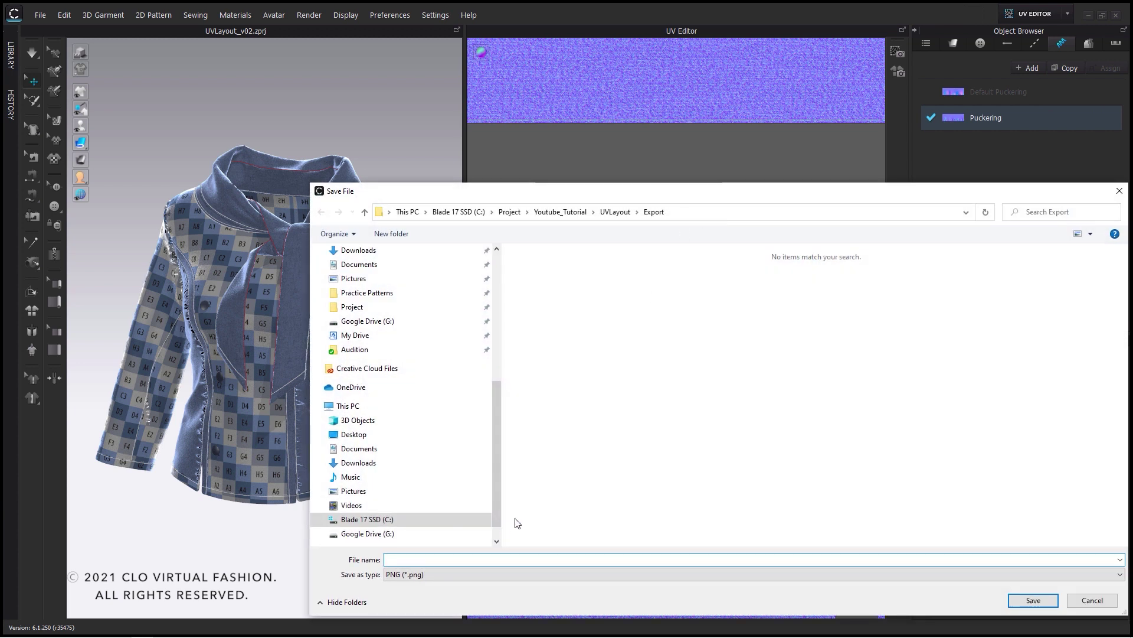
text(Wireframe)
key(Return)
click(604, 395)
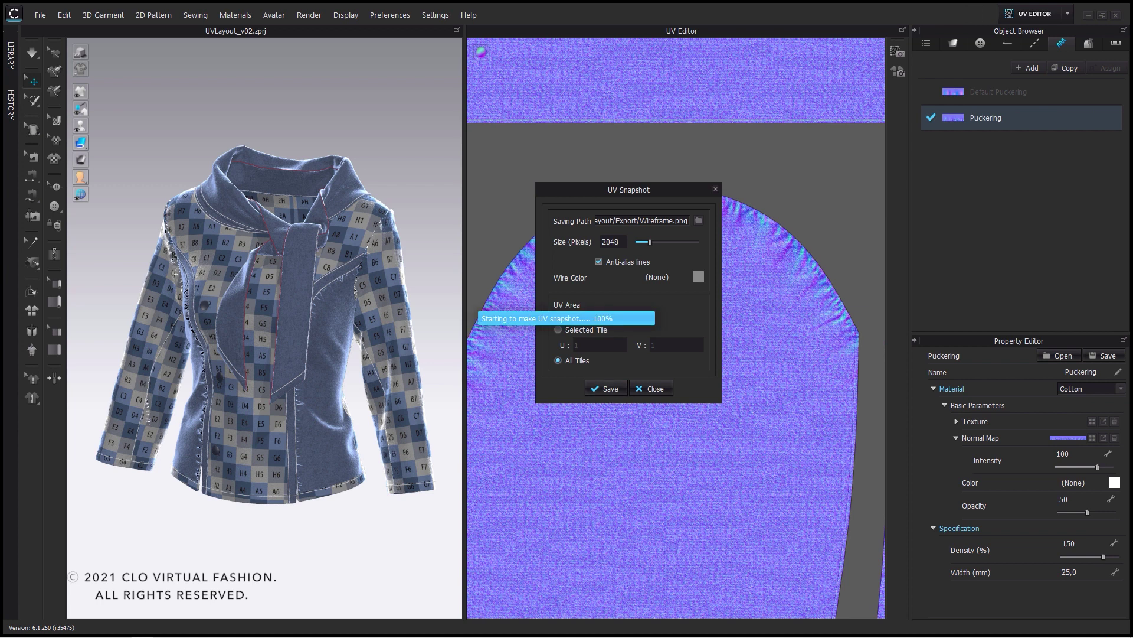
click(651, 389)
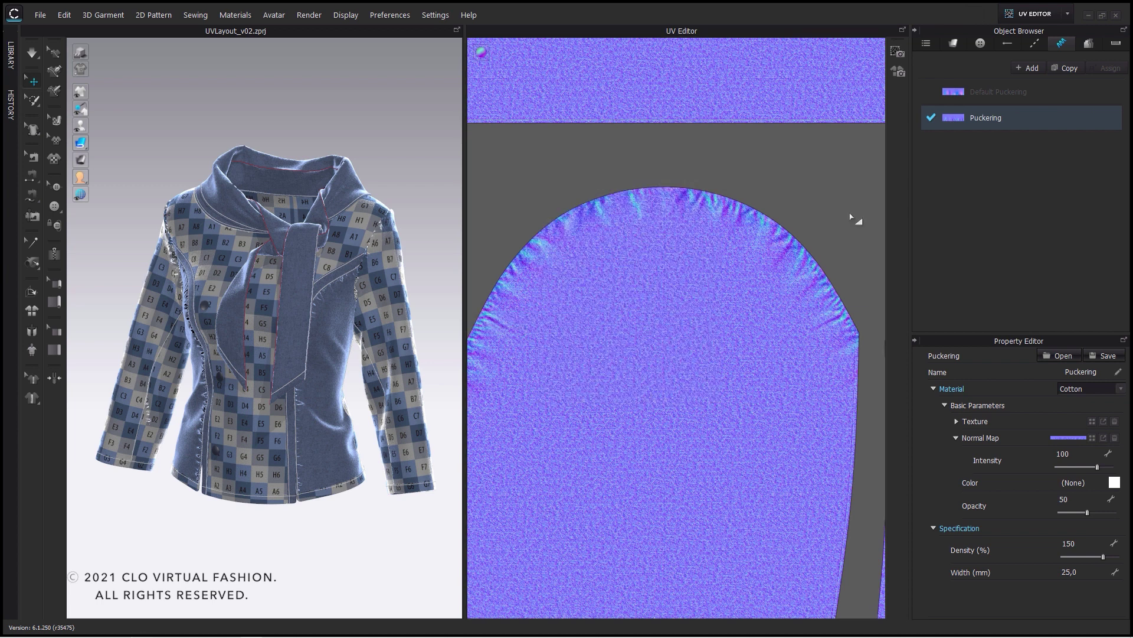
Set the Bake Textures size to 4096 pixels.
click(897, 72)
drag(511, 149, 552, 210)
mouse_move(639, 263)
mouse_down()
mouse_move(674, 265)
mouse_move(622, 271)
mouse_up()
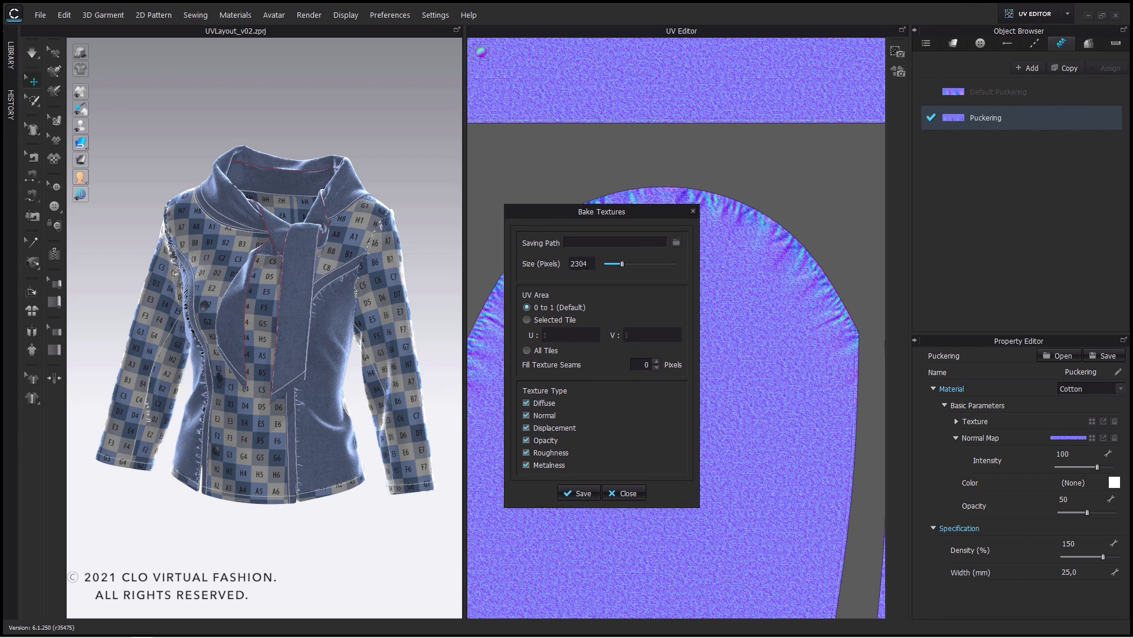
double_click(590, 263)
text(4096)
click(598, 278)
Choose All Tiles and keep Fill Texture Seams at 0 for the bake.
drag(547, 212, 343, 207)
scroll(440, 358, up, 20)
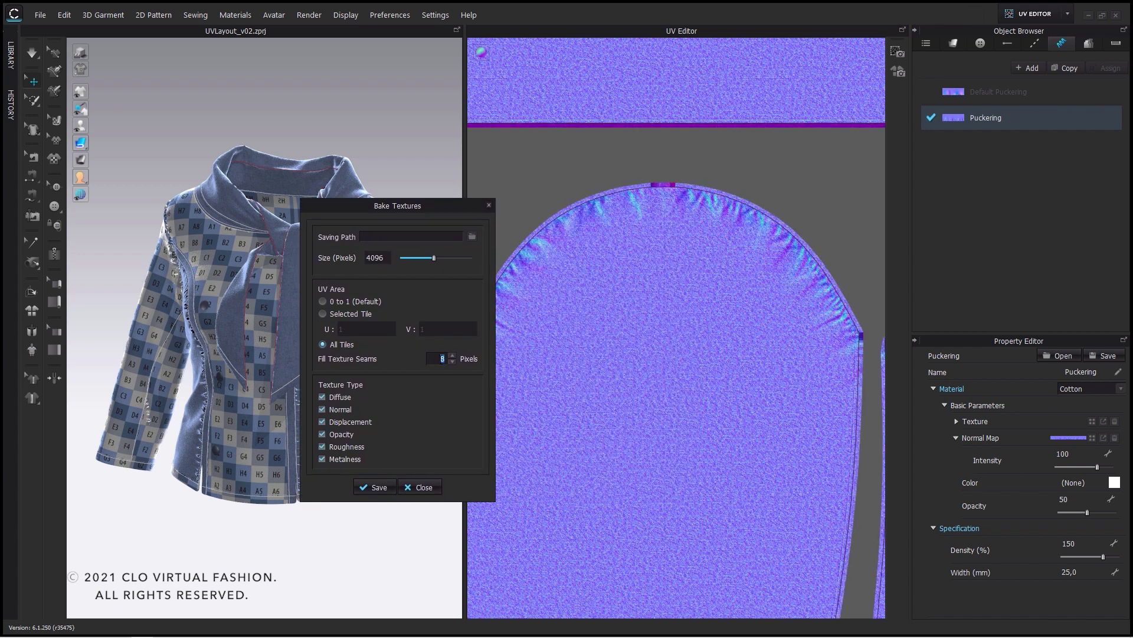
scroll(440, 358, up, 5)
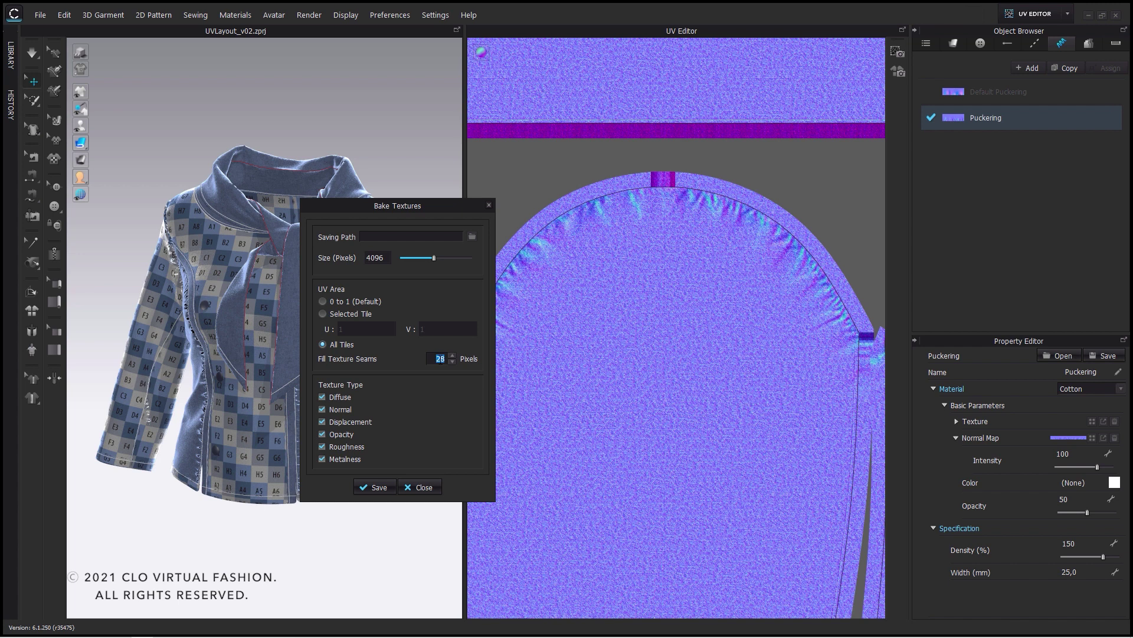
scroll(439, 358, down, 5)
scroll(440, 359, down, 20)
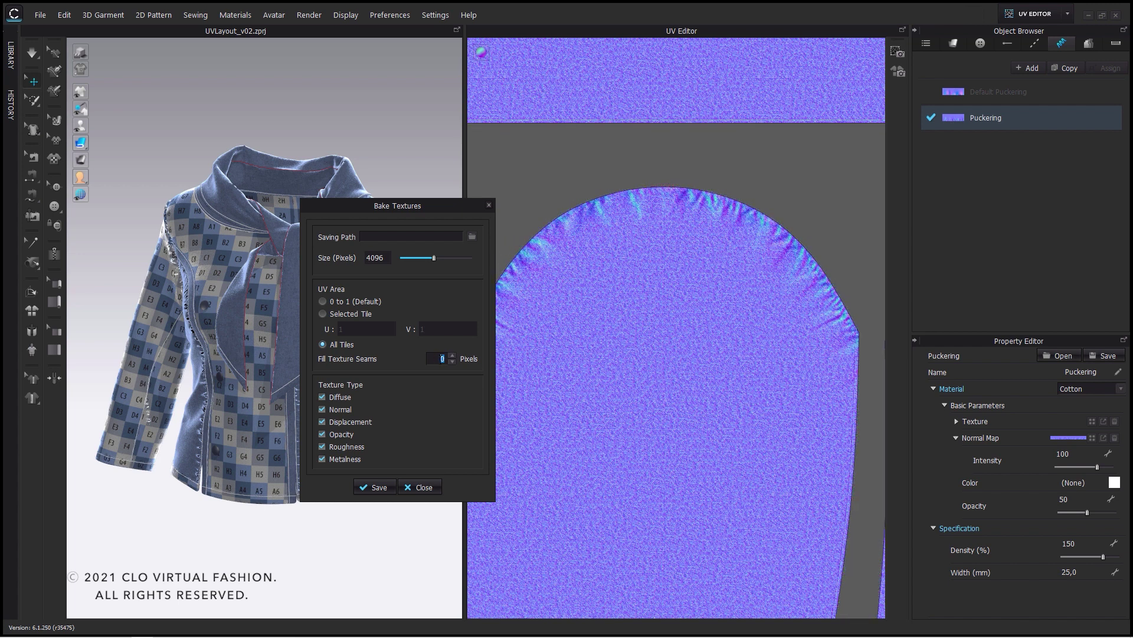
scroll(439, 359, up, 20)
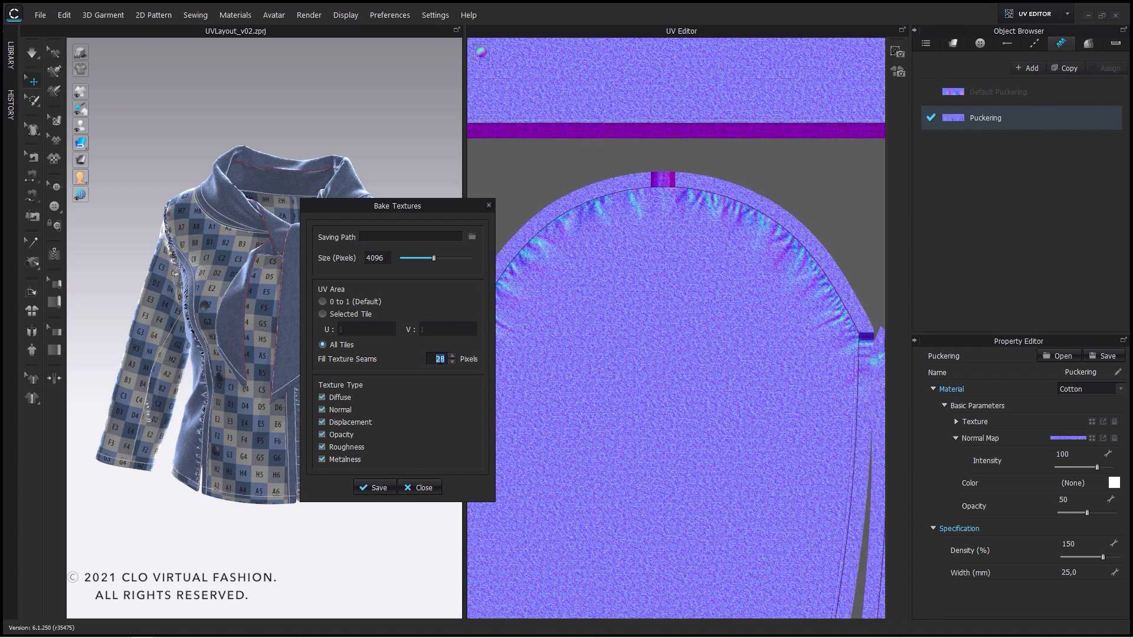
scroll(439, 359, up, 20)
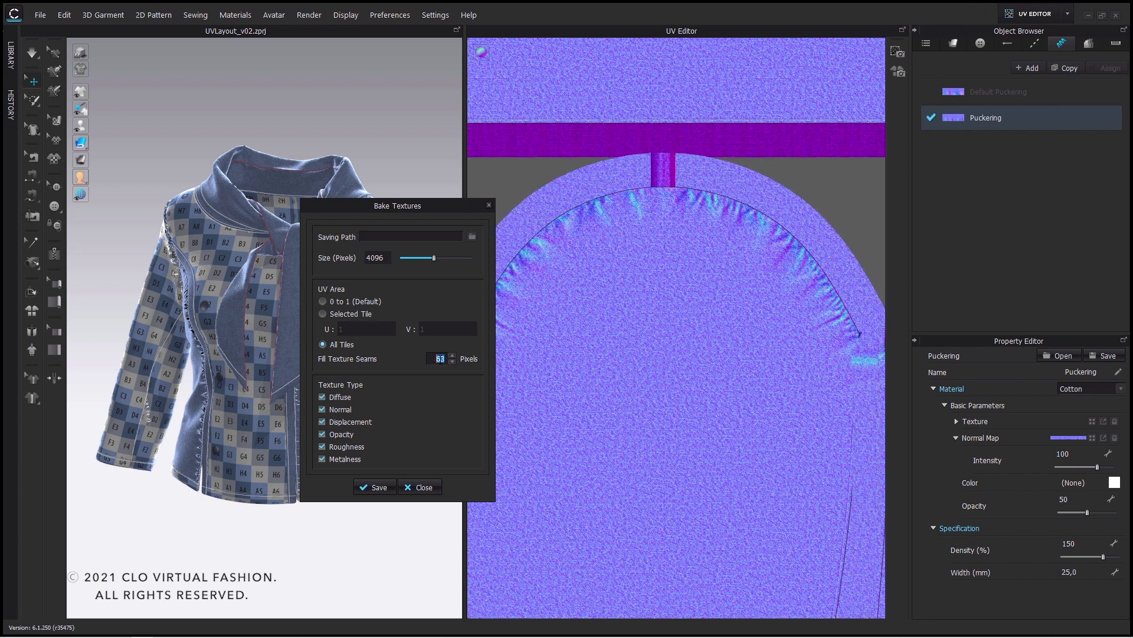
scroll(439, 358, up, 1)
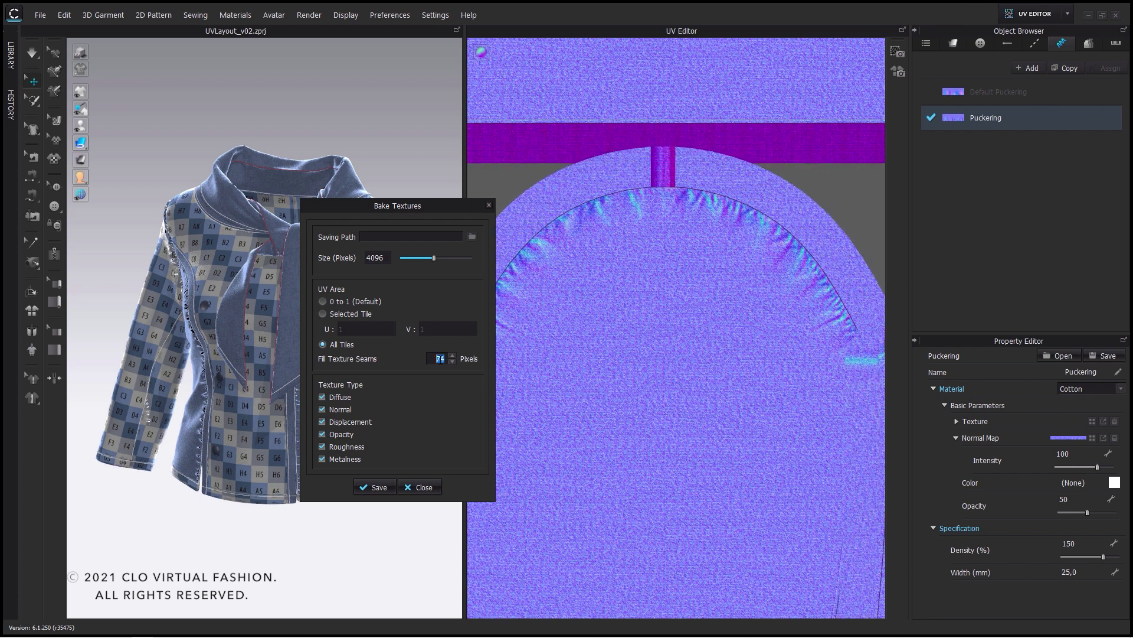
text(0)
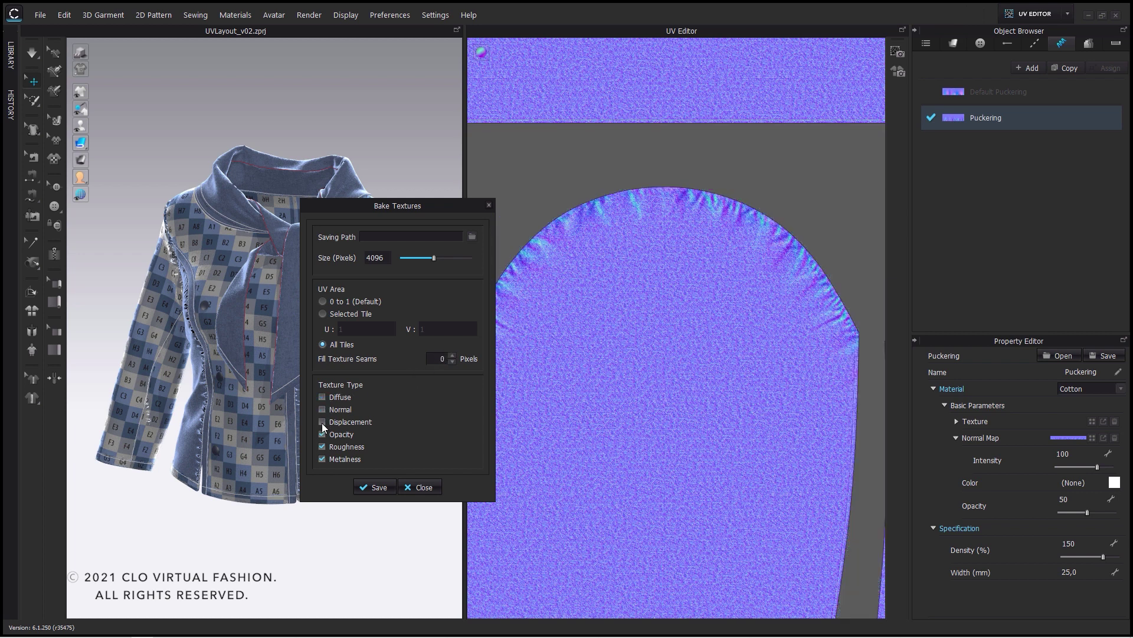
Save the baked textures as UVs in the Export folder.
click(473, 237)
text(UVs)
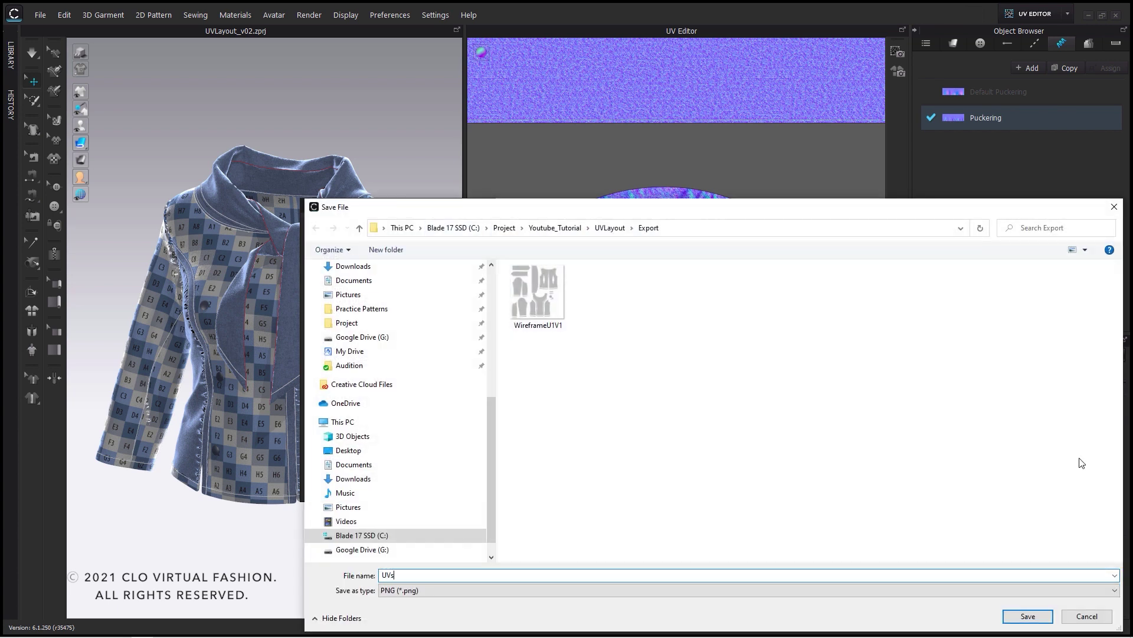
click(1028, 615)
click(378, 488)
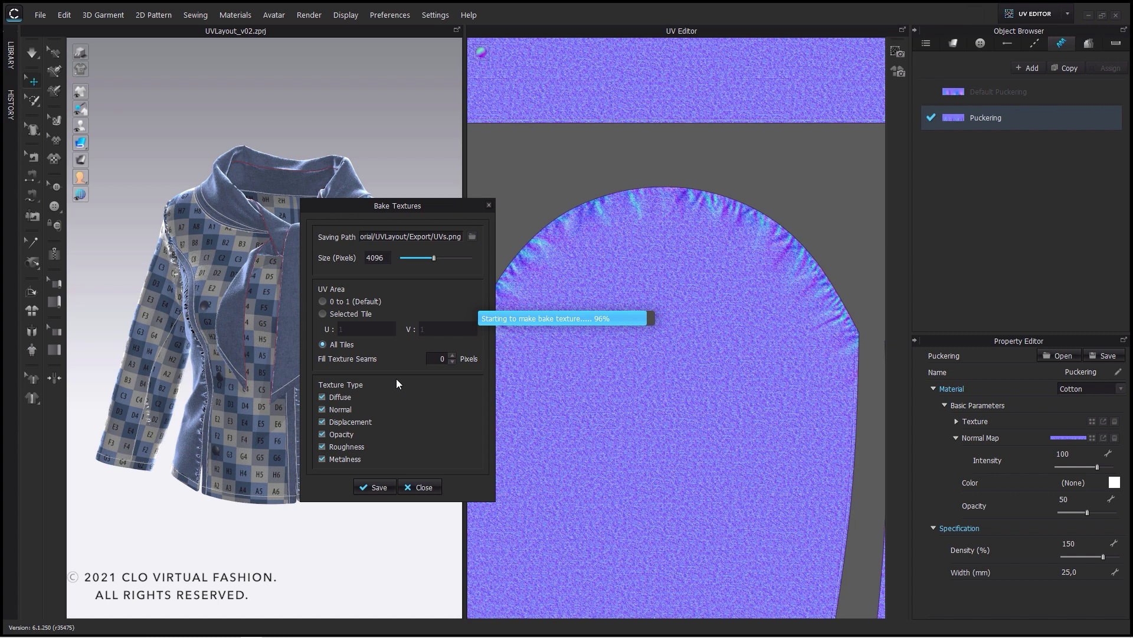
scroll(666, 284, up, 3)
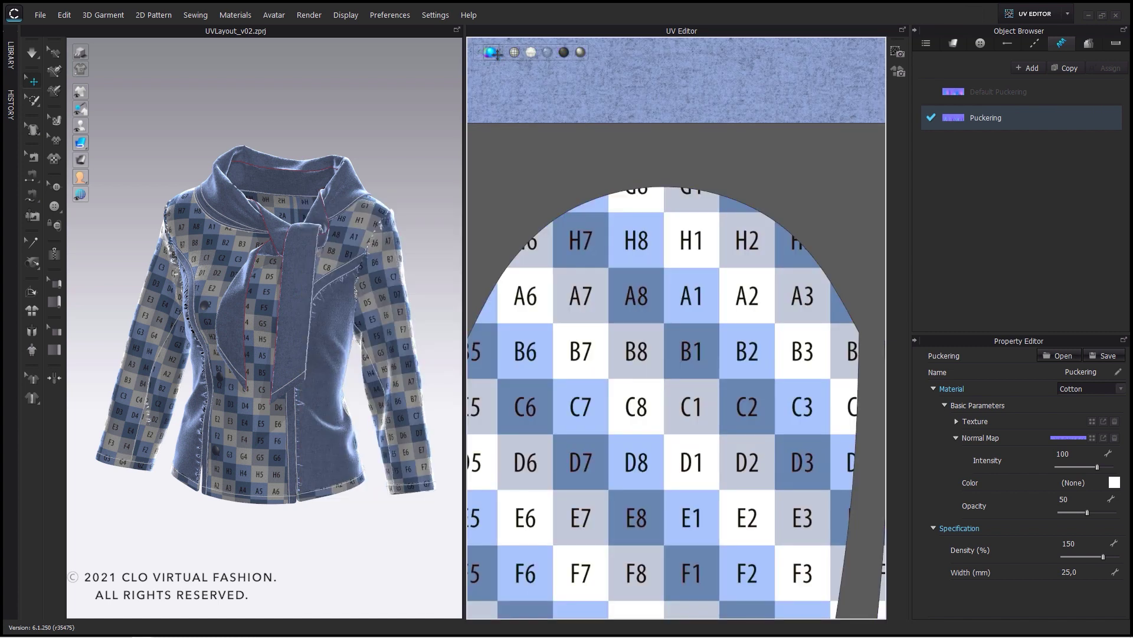
Fit the selected front bodice UV islands into the 0–1 range and move them aside.
scroll(666, 283, down, 5)
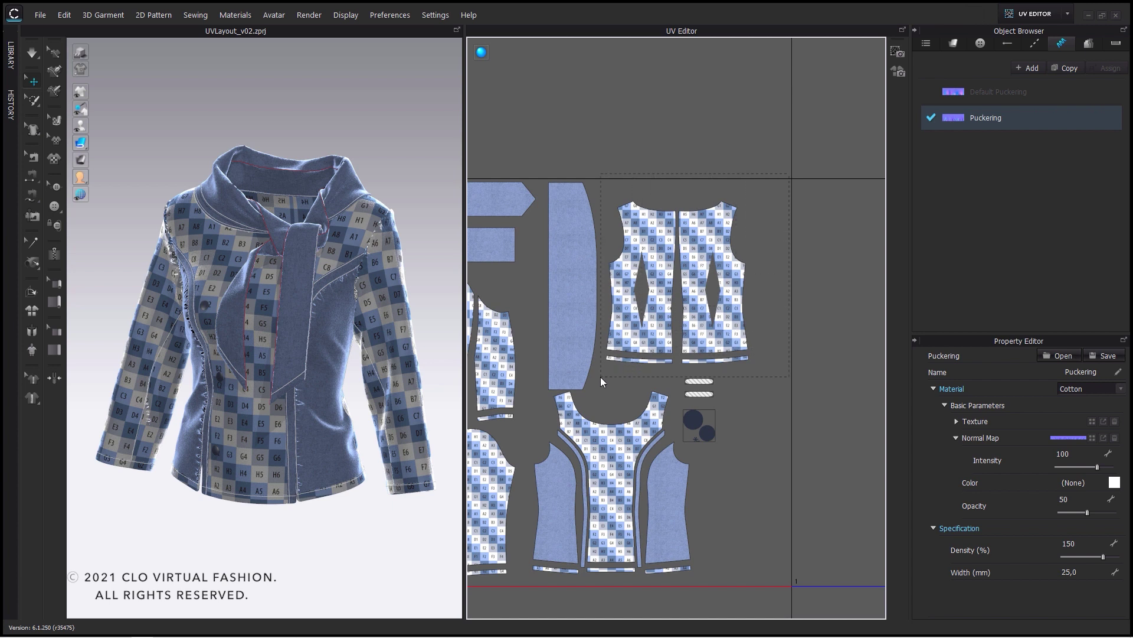
click(614, 348)
right_click(657, 244)
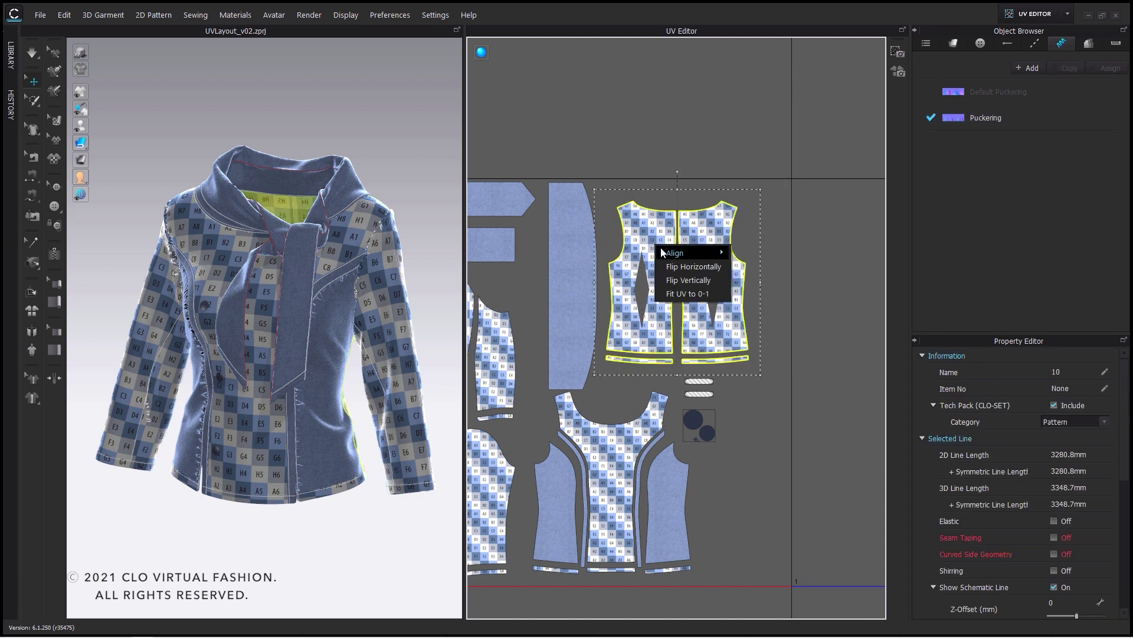
click(683, 293)
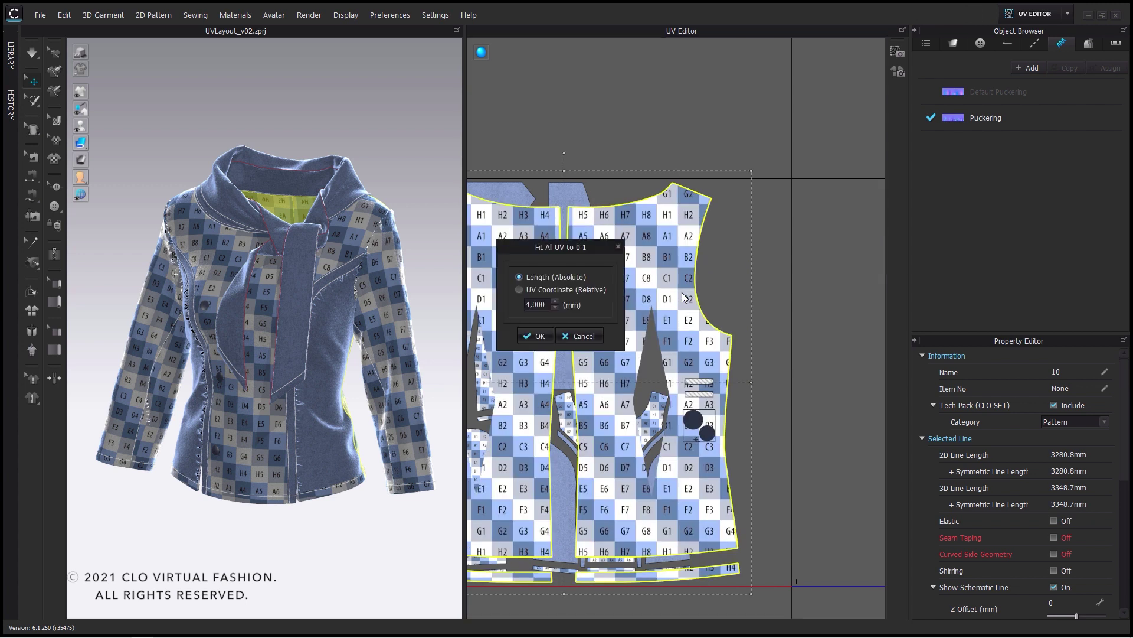
click(533, 338)
drag(717, 322, 820, 322)
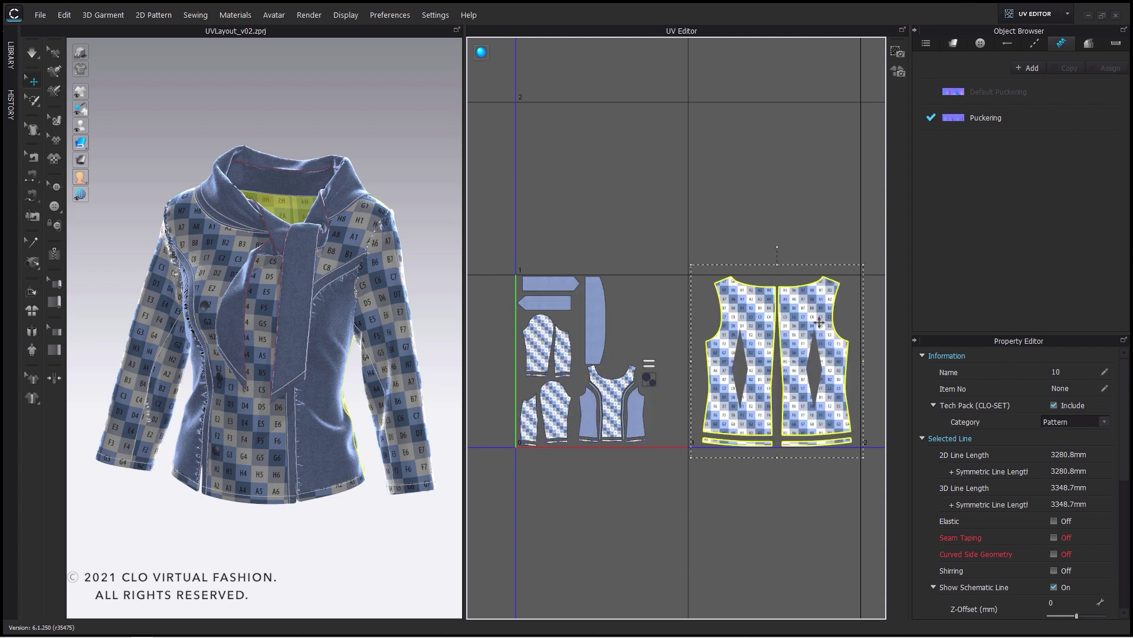
click(778, 226)
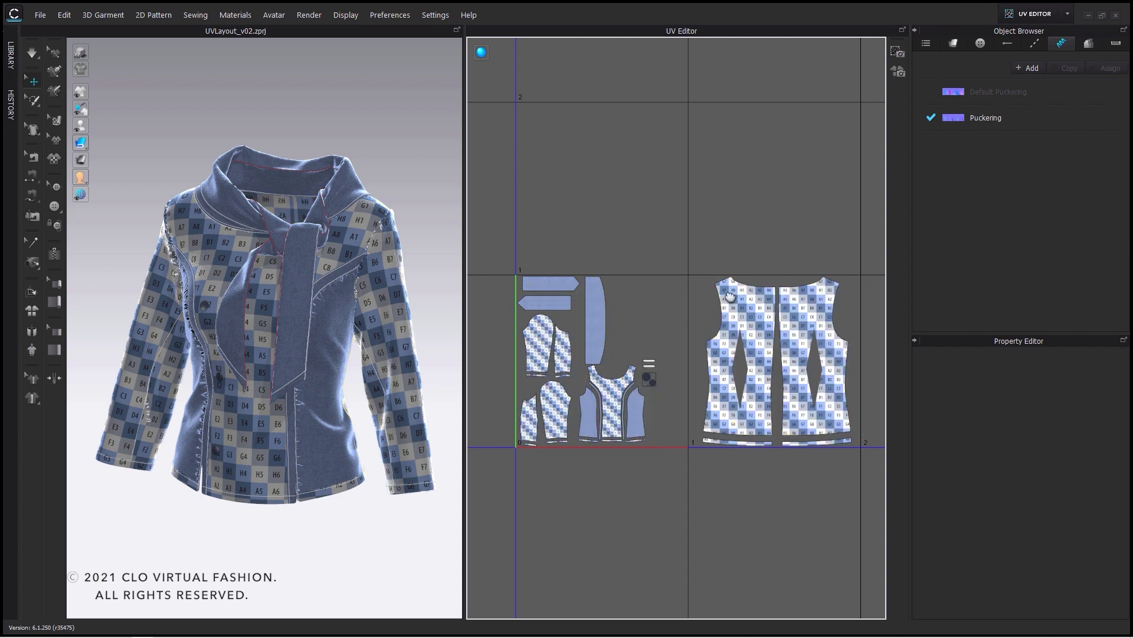
Undo the move so the bodice pieces stay packed inside the first UV tile.
scroll(727, 293, up, 2)
scroll(661, 282, up, 1)
scroll(660, 282, down, 2)
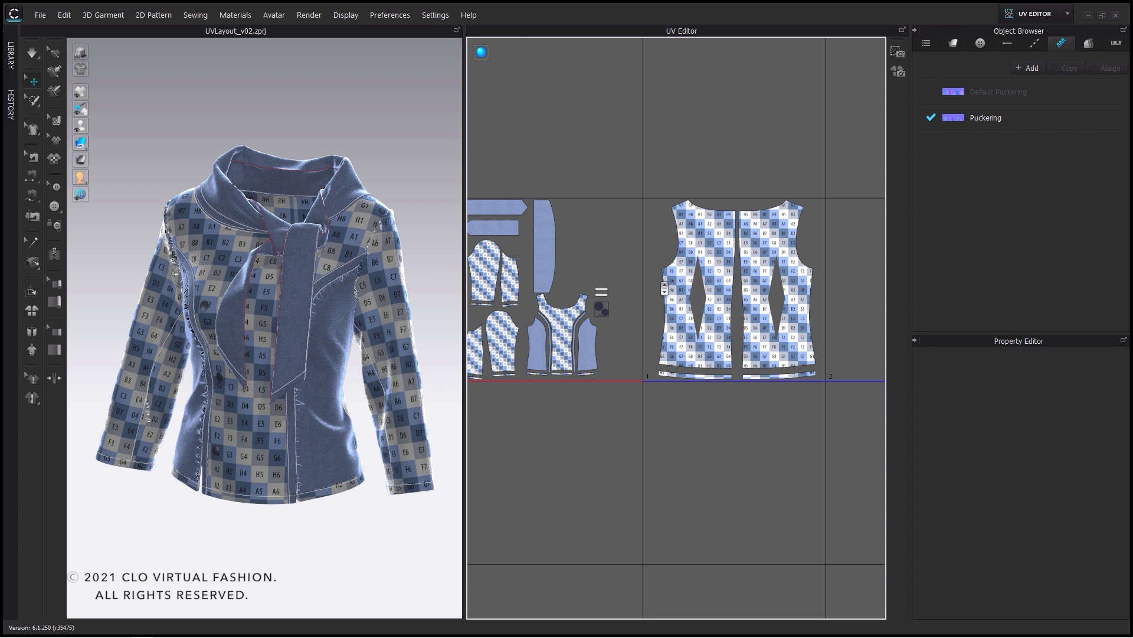
key(ctrl+z)
click(722, 248)
click(1066, 15)
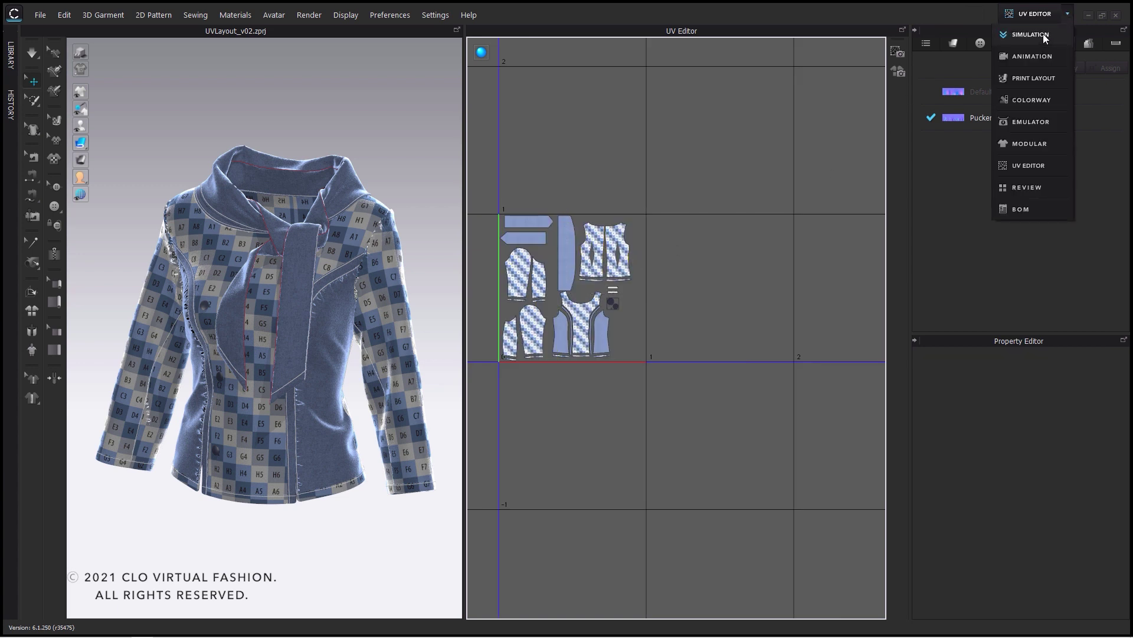
Return to Simulation with realistic shading, add FABRIC 1, and bring up the Export folder.
click(1042, 34)
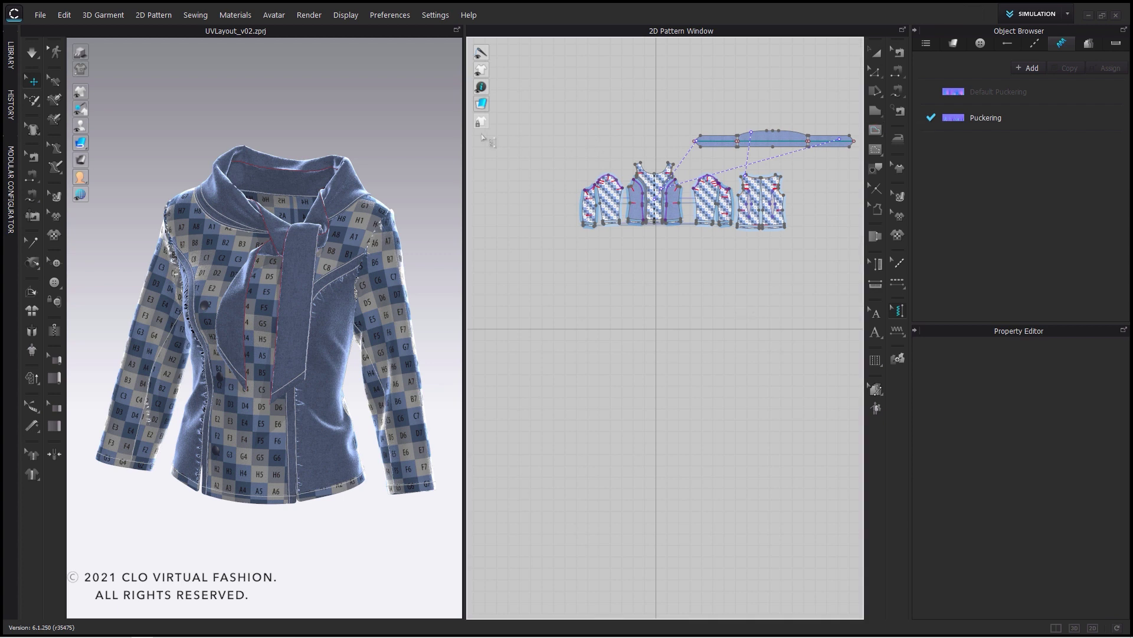
click(91, 60)
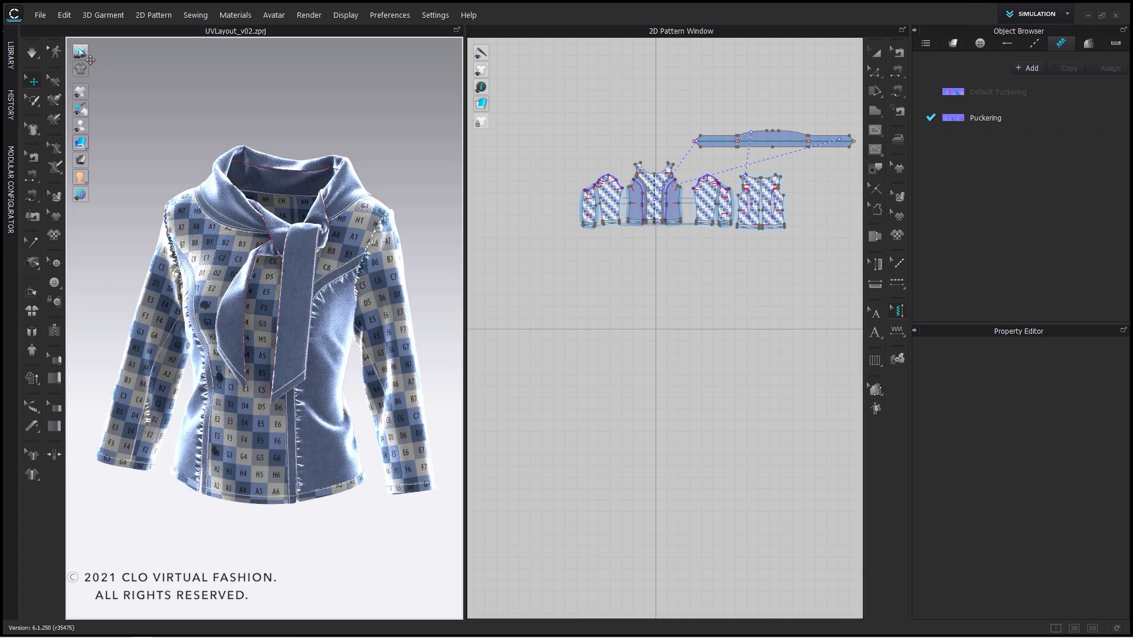
mouse_move(227, 248)
right_down()
mouse_move(271, 249)
mouse_move(236, 249)
right_up()
click(953, 43)
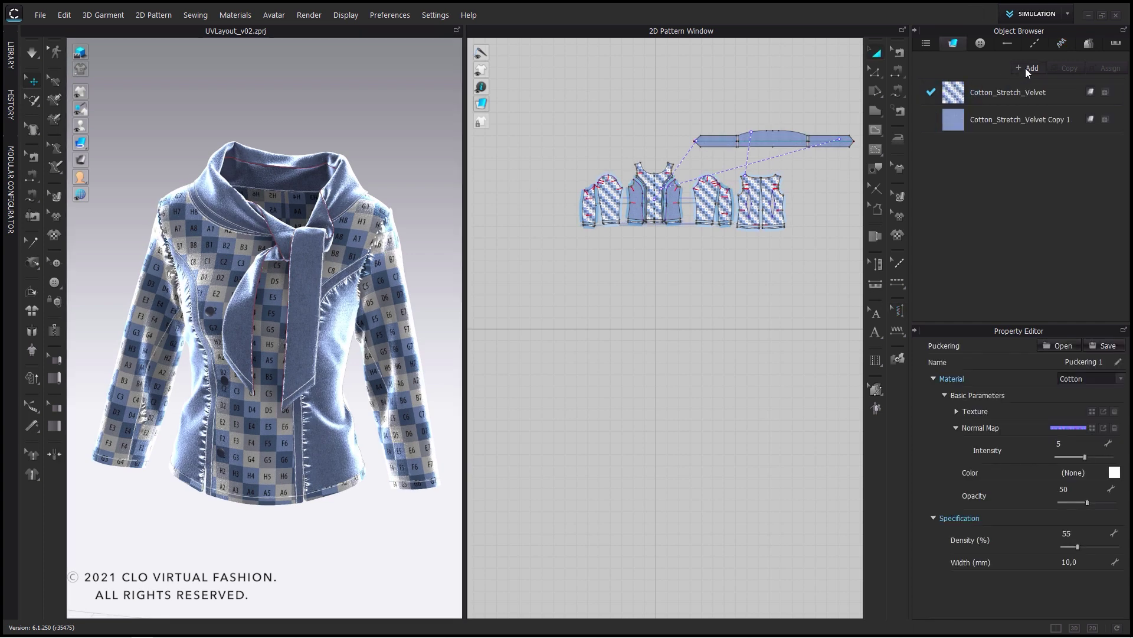
click(1025, 68)
key(alt+Tab)
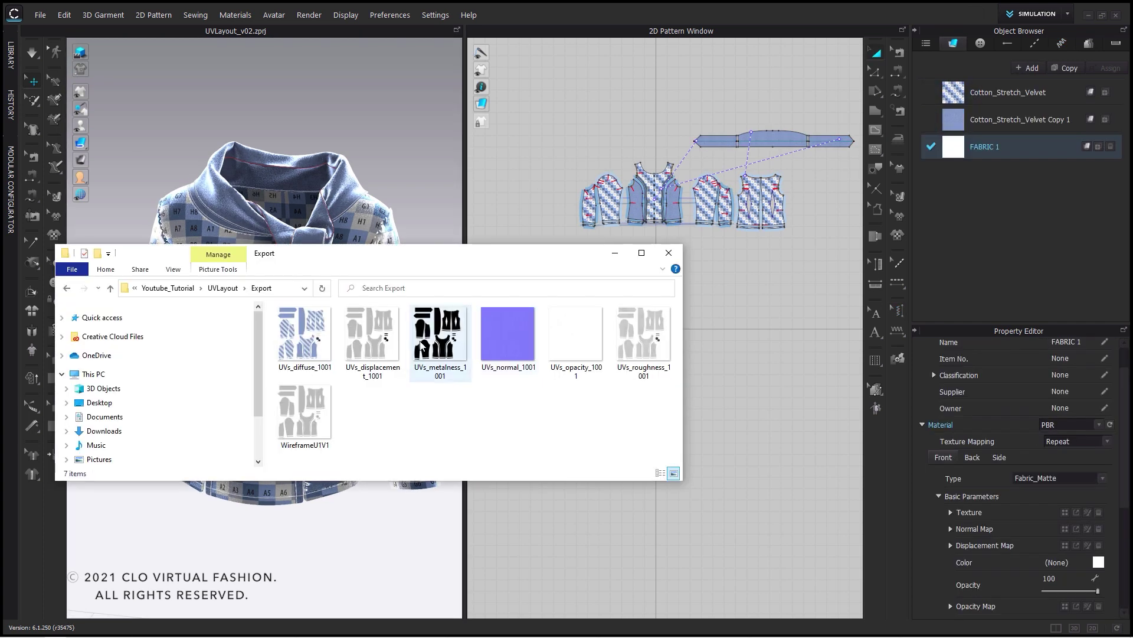
Load the baked diffuse, normal and displacement maps into FABRIC 1 and set roughness to Map.
drag(314, 350, 964, 156)
drag(507, 333, 984, 529)
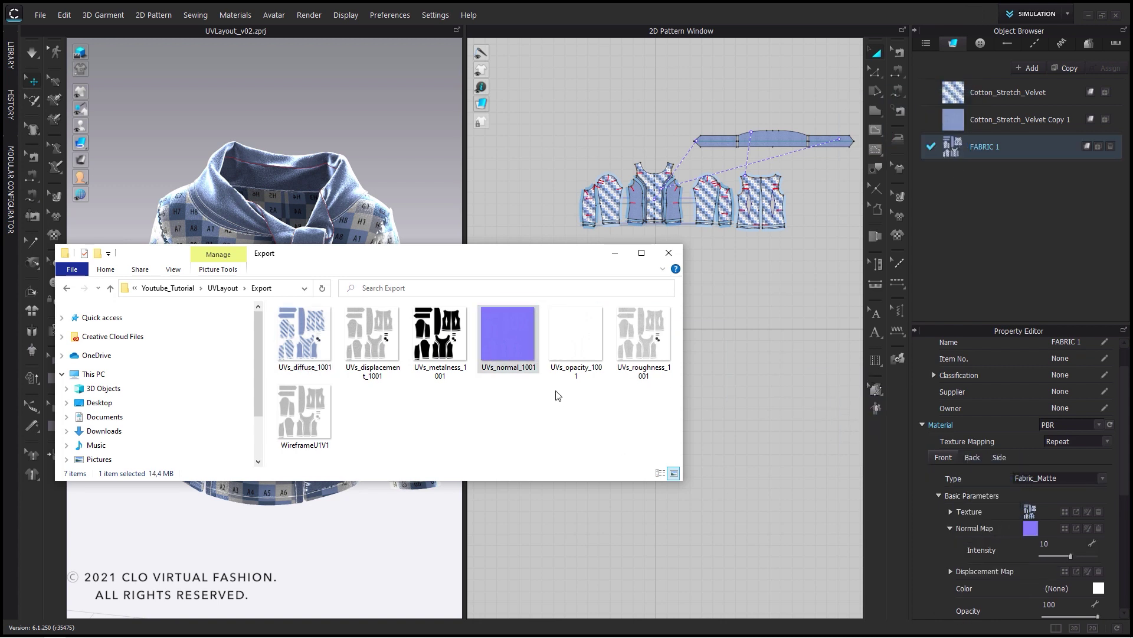
drag(372, 337, 989, 575)
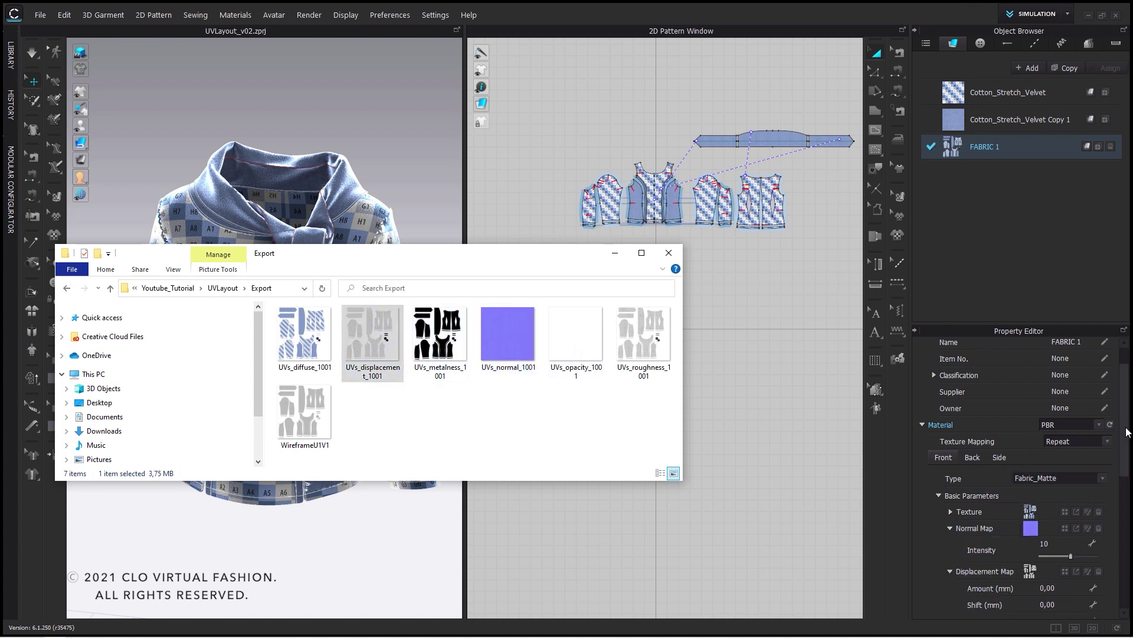
drag(1124, 444, 1128, 495)
scroll(1128, 495, down, 2)
click(1054, 544)
click(1044, 562)
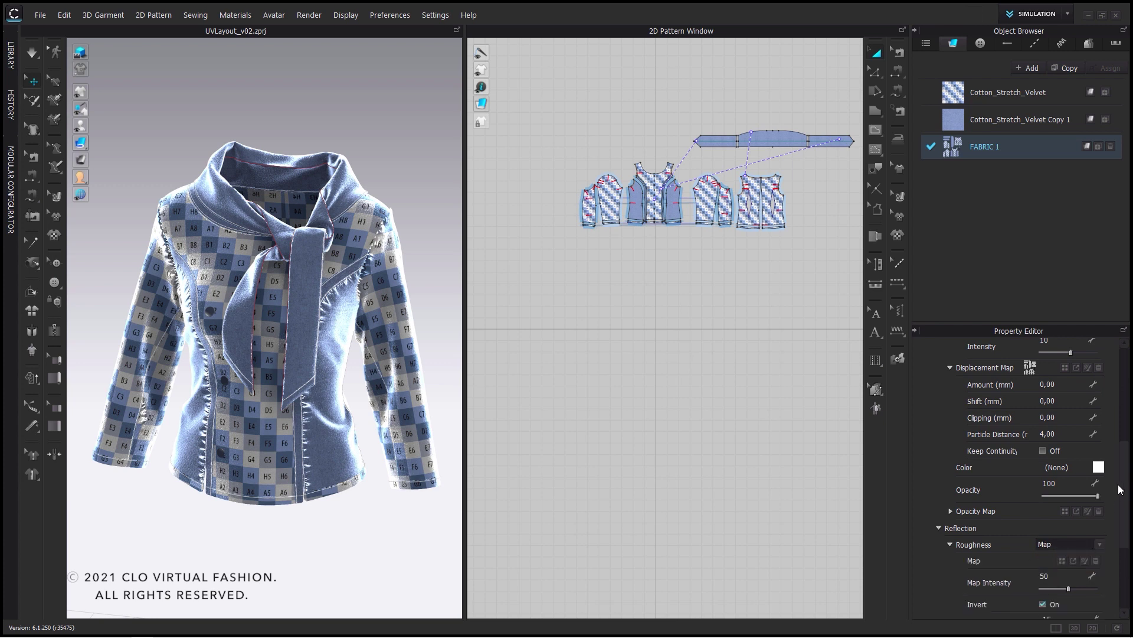
scroll(1124, 498, down, 1)
scroll(1124, 498, down, 4)
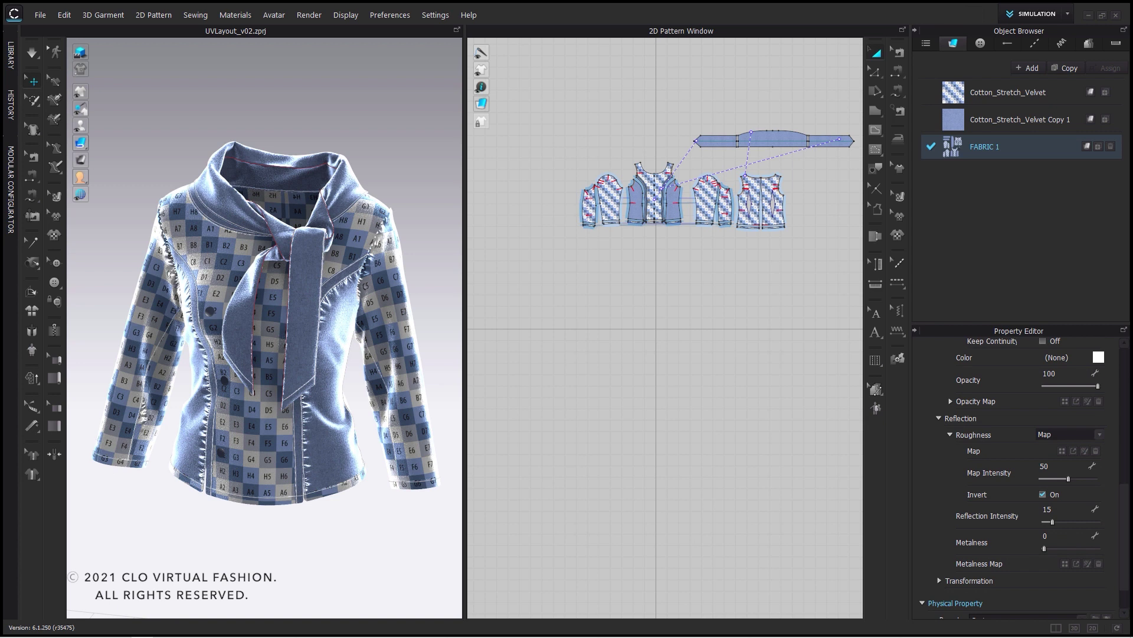
Load the baked opacity, roughness and metalness maps into FABRIC 1.
click(142, 635)
drag(576, 342, 972, 399)
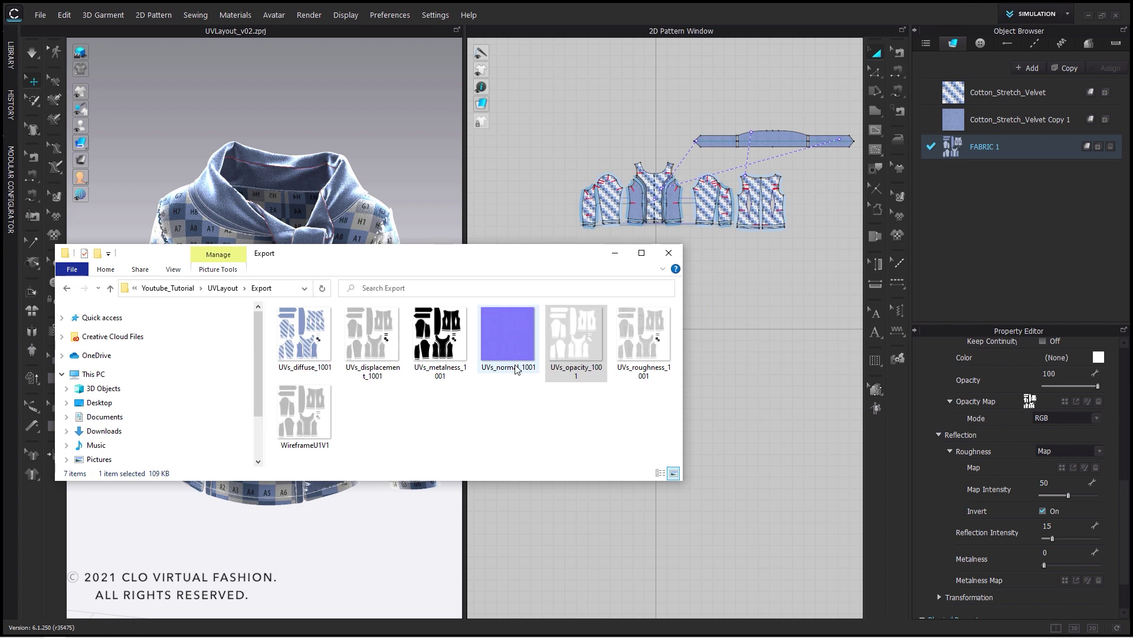
drag(643, 340, 979, 466)
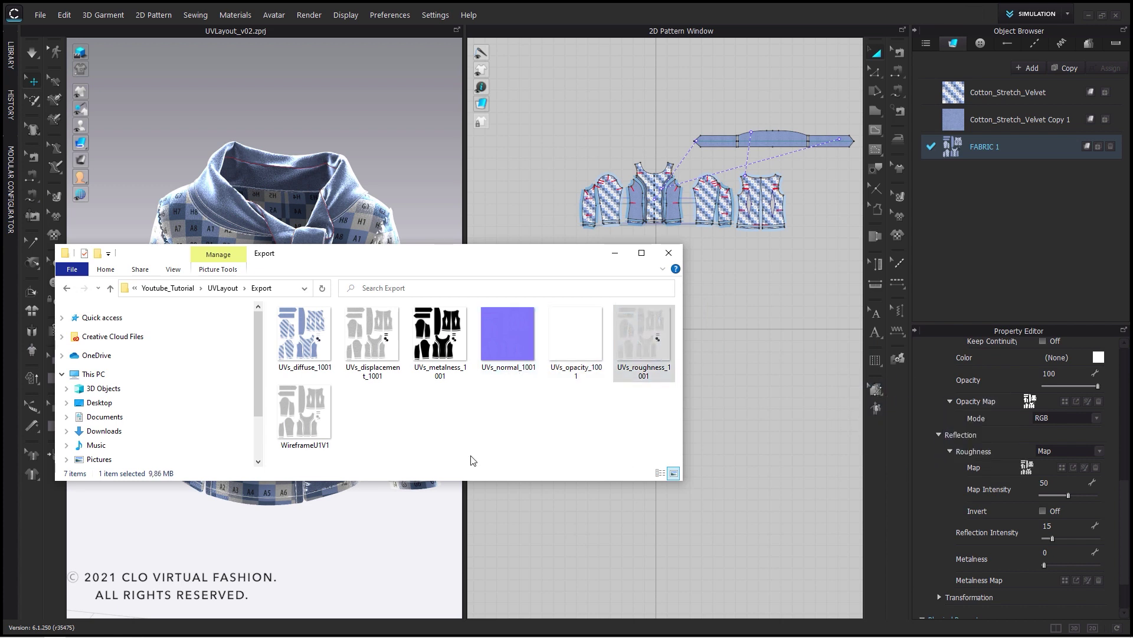
drag(439, 340, 980, 578)
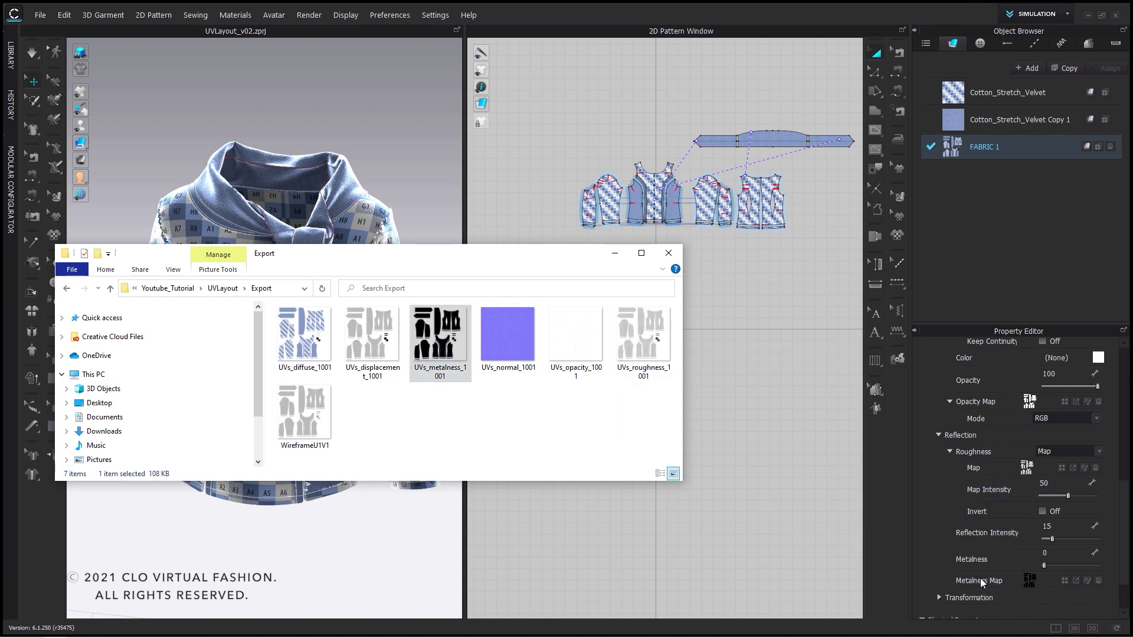
click(615, 252)
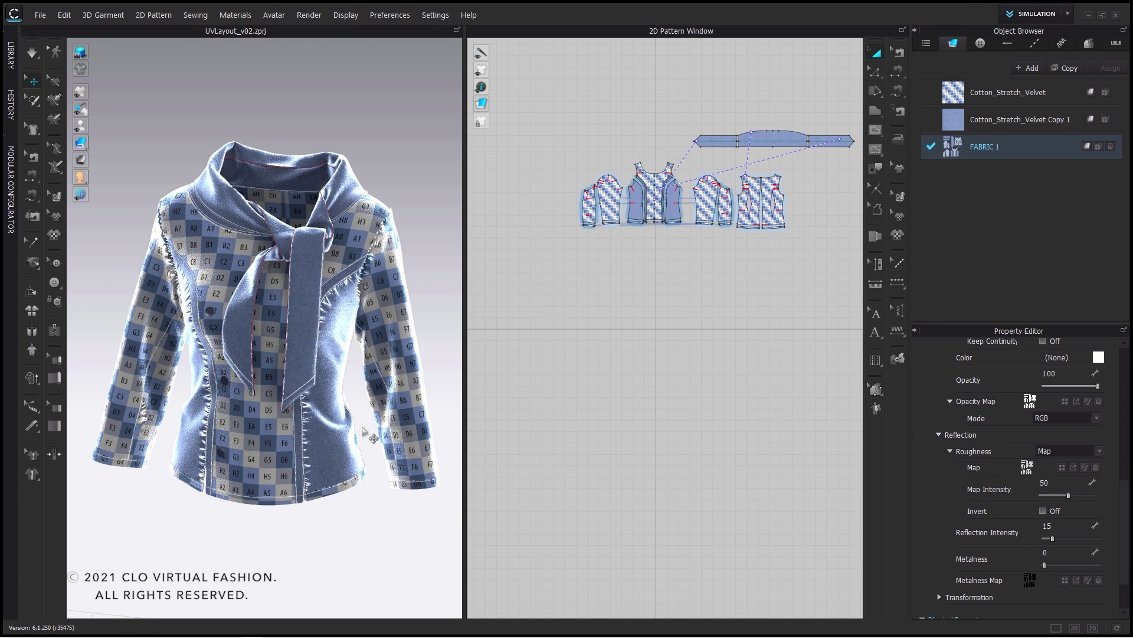
drag(549, 98, 863, 271)
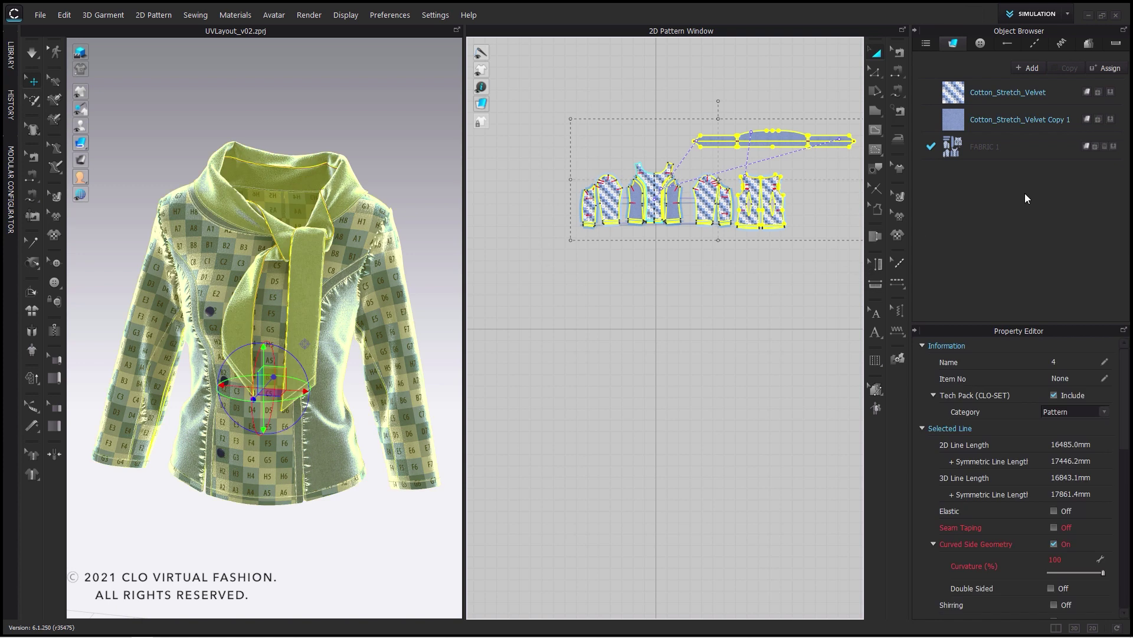
Assign FABRIC 1 to all jacket pieces and switch its texture repeat to Unified.
click(1113, 148)
click(652, 348)
mouse_move(338, 329)
right_down()
mouse_move(185, 324)
mouse_move(354, 325)
right_up()
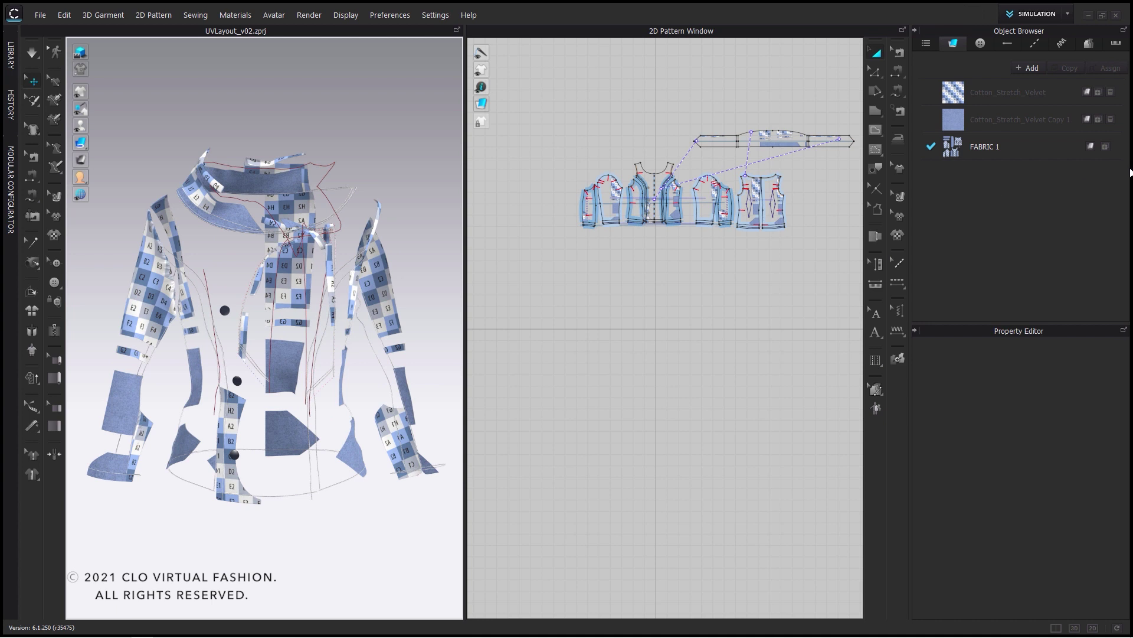
click(1090, 147)
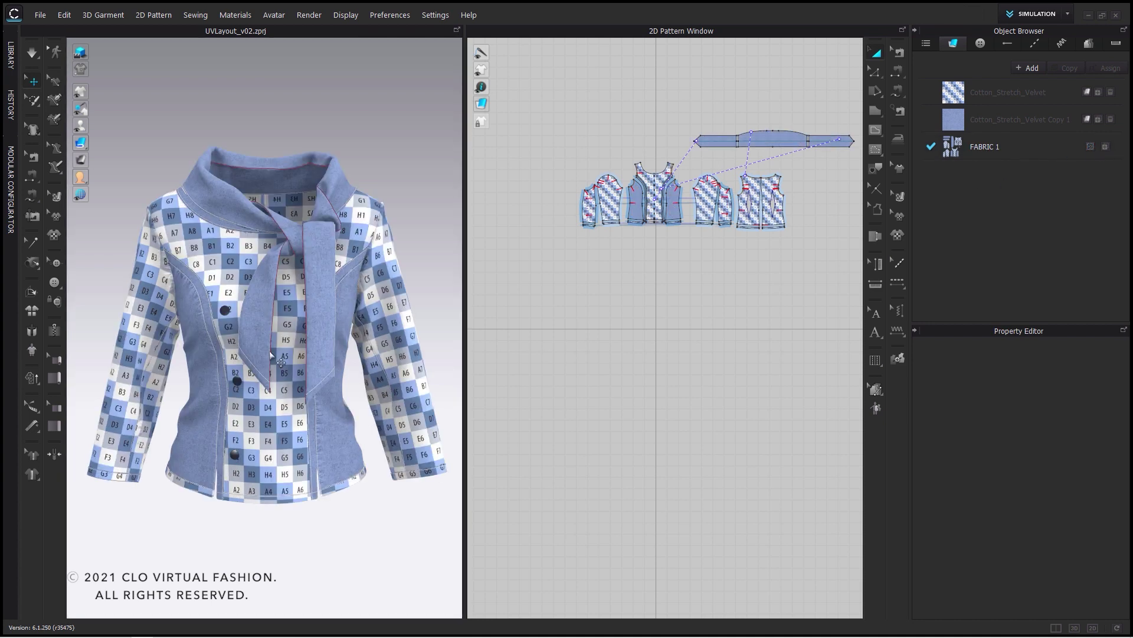
right_drag(391, 342, 245, 343)
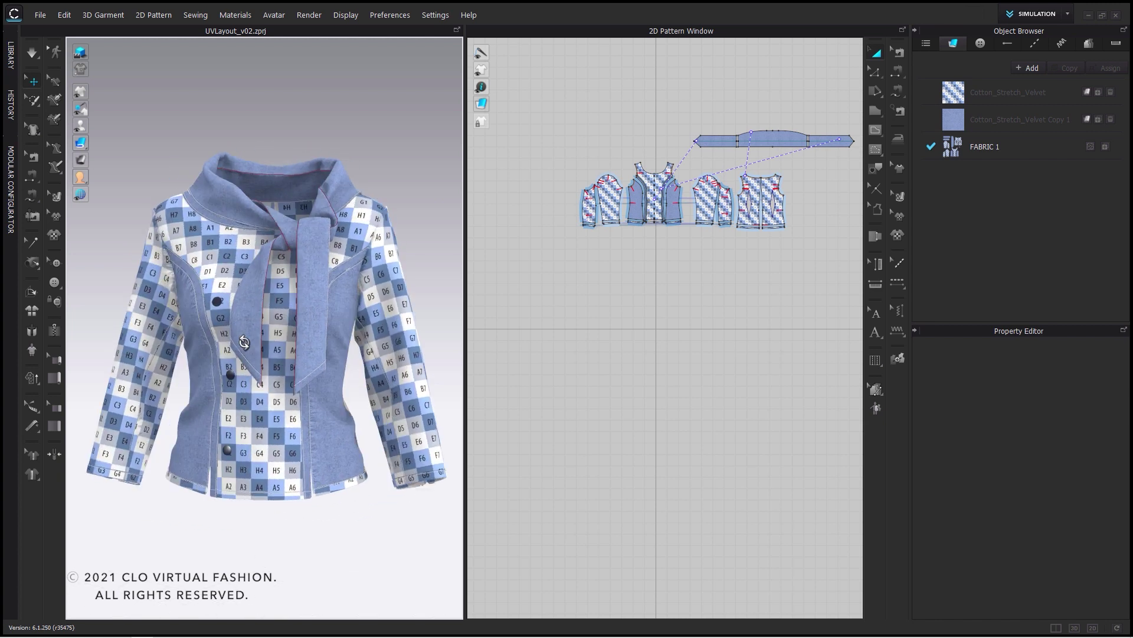
click(957, 147)
drag(1127, 495, 1129, 377)
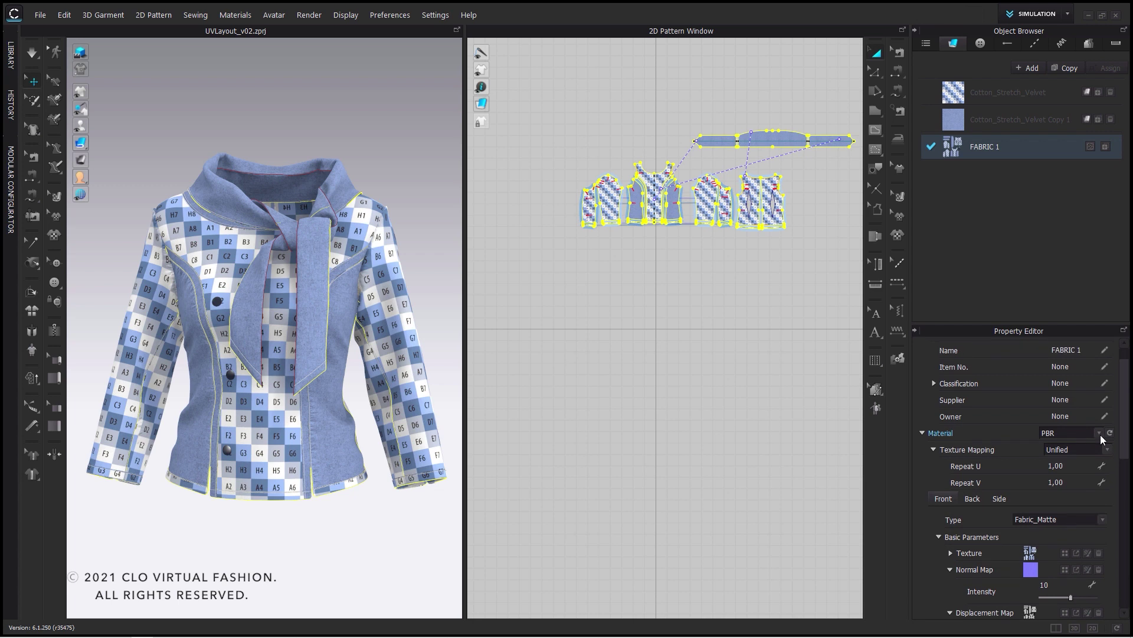
Change FABRIC 1's type to Fabric_Velvet.
click(1038, 520)
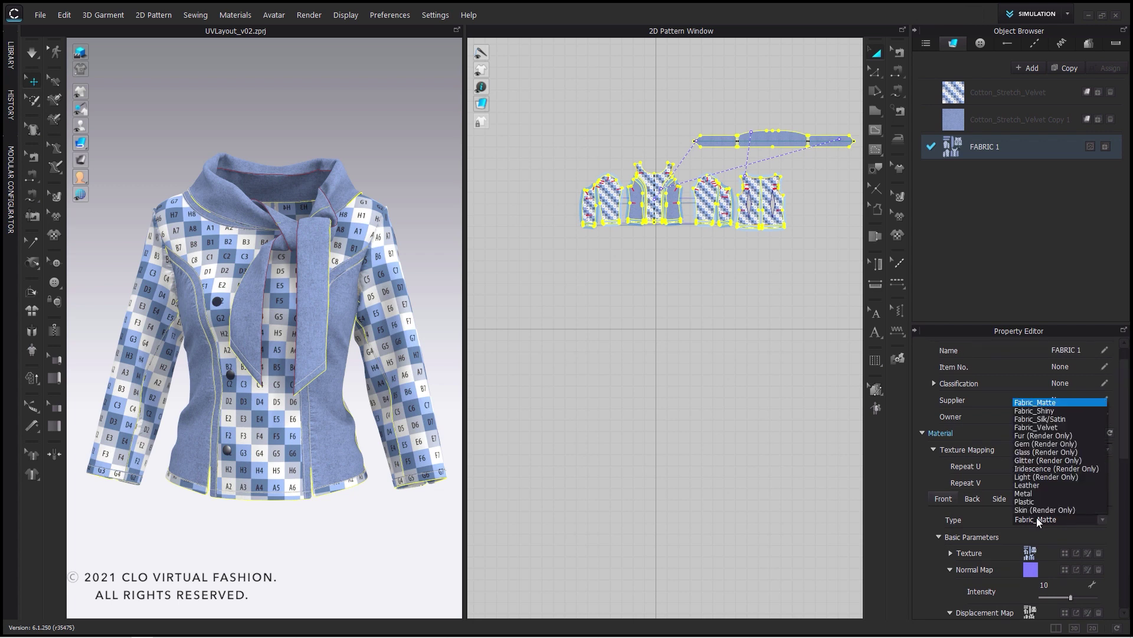
click(1043, 433)
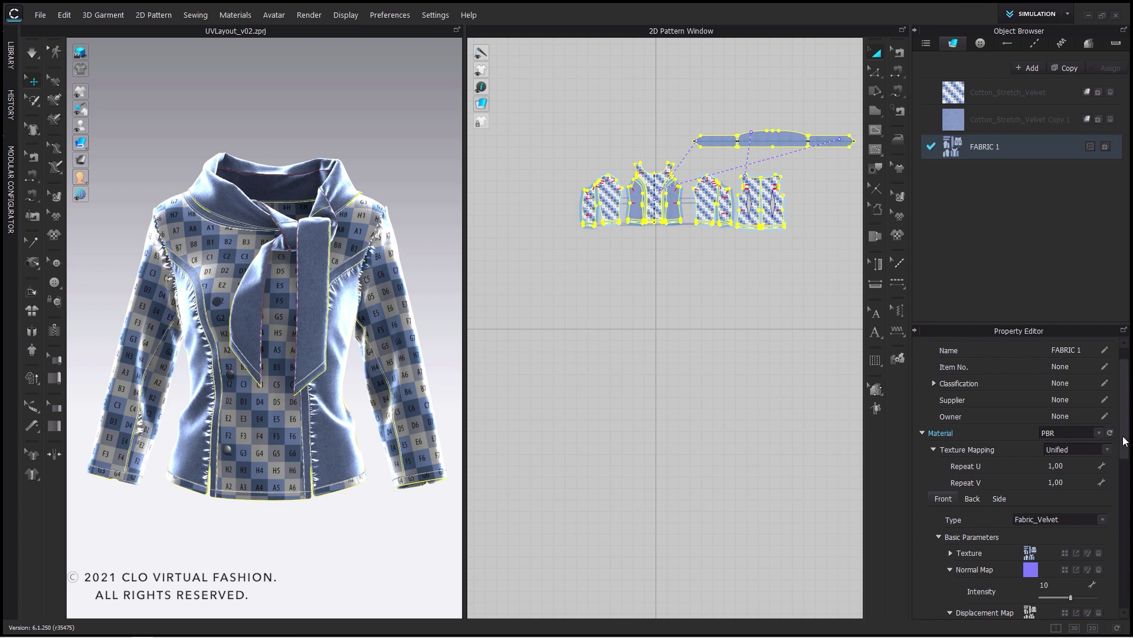
scroll(1124, 442, down, 3)
Set FABRIC 1's normal map intensity to 86 and displacement amount to 2 mm.
click(1062, 495)
text(86)
key(Return)
click(1062, 539)
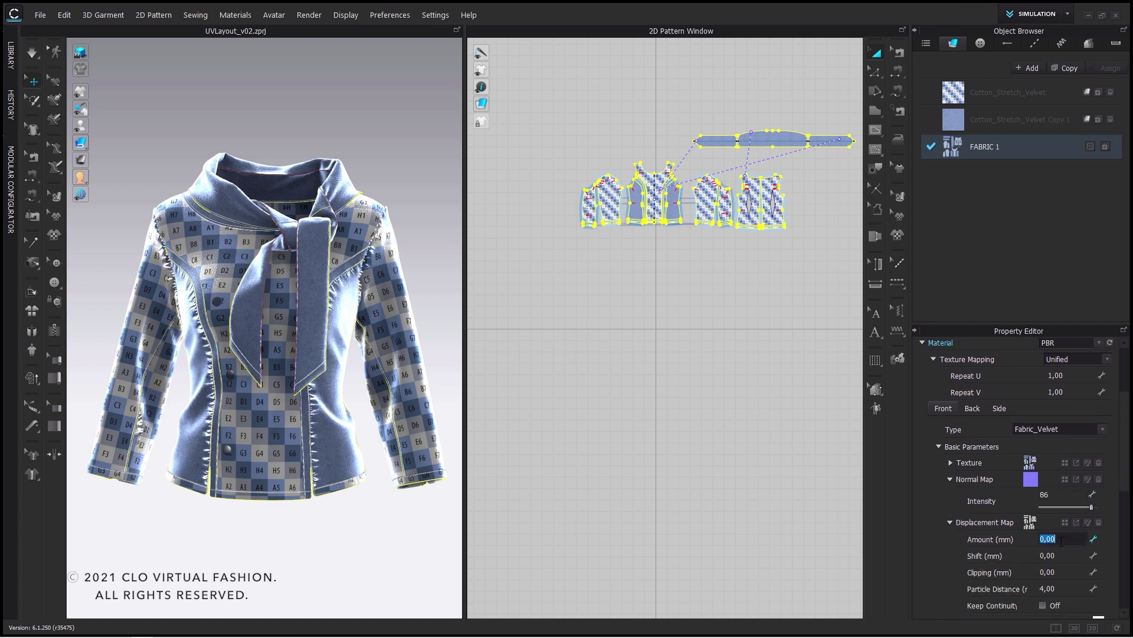
text(2)
key(Return)
drag(1125, 460, 1123, 484)
scroll(1123, 484, down, 2)
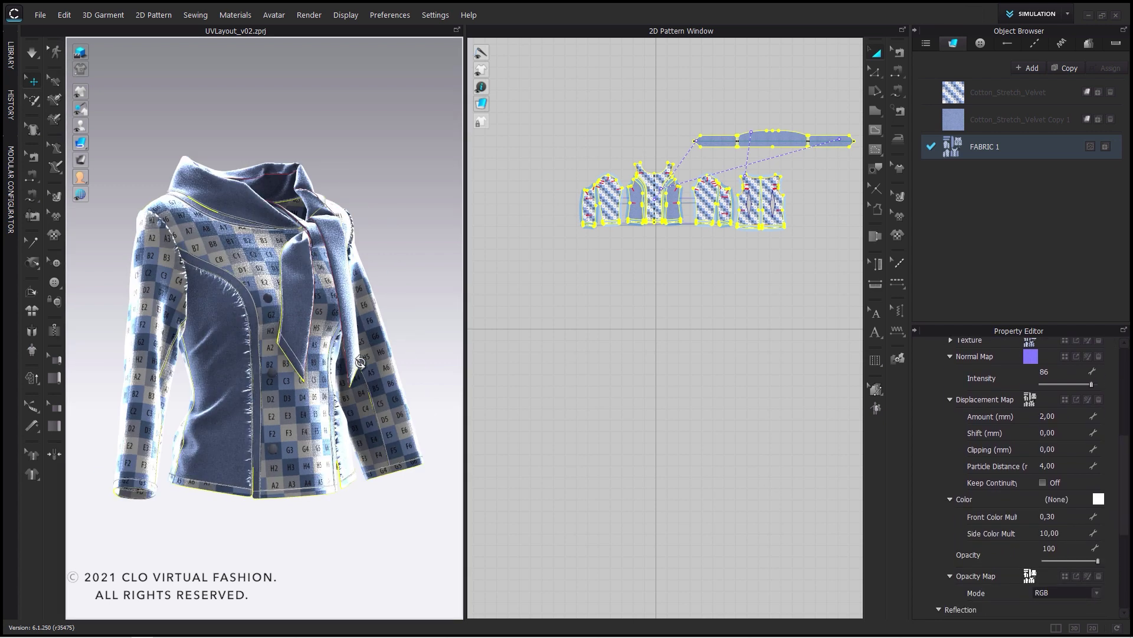